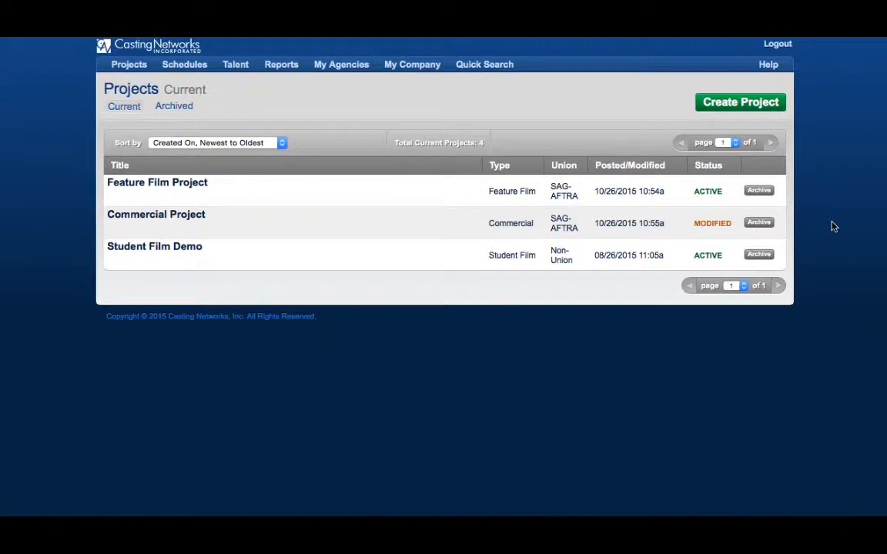
Step: Create a Commercial project named Casting Networks Demo Project with SAG-AFTRA union status, rate Scale + 20%, product Coca-Cola and conflicts Soft Drinks
{"action": "left_click", "coordinate": [741, 103]}
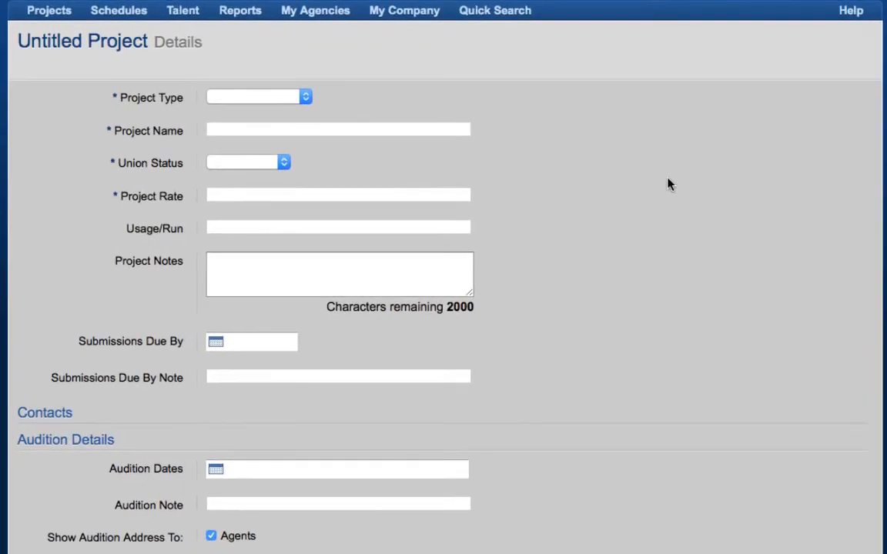
{"action": "left_click", "coordinate": [305, 96]}
{"action": "left_click", "coordinate": [284, 111]}
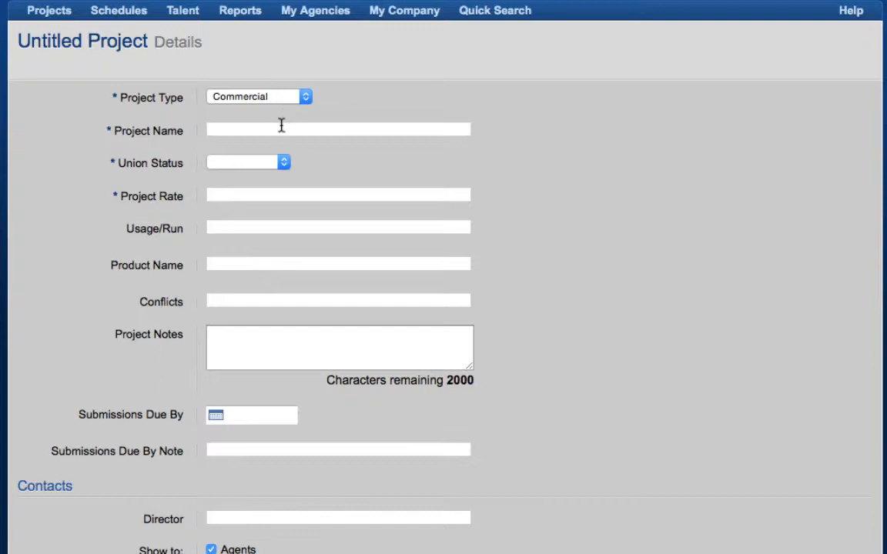
{"action": "left_click", "coordinate": [281, 127]}
{"action": "type", "text": "Cas"}
{"action": "key", "text": "Return"}
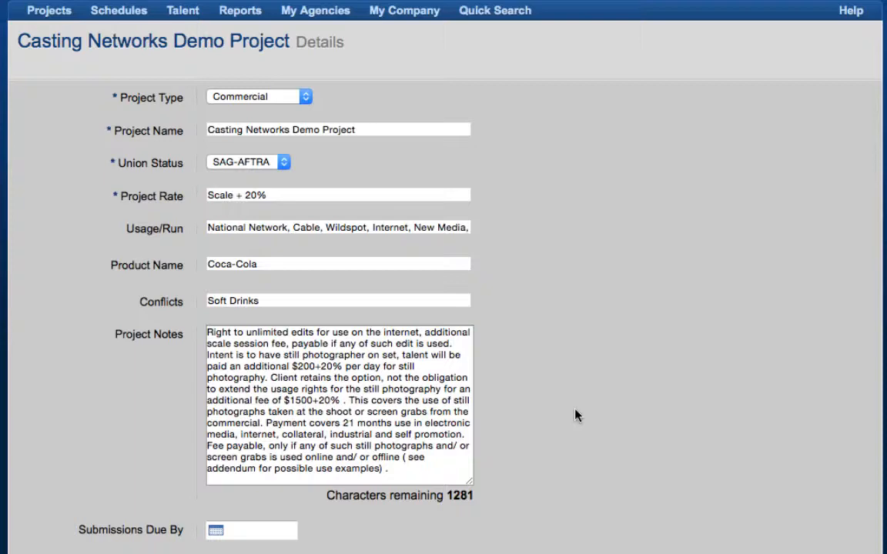
Step: Set the submissions due date to 12/10/2015 and add the due-by note "Please submit ASAP."
{"action": "scroll", "coordinate": [576, 416], "scroll_direction": "down", "scroll_amount": 10}
{"action": "scroll", "coordinate": [576, 440], "scroll_direction": "down", "scroll_amount": 2}
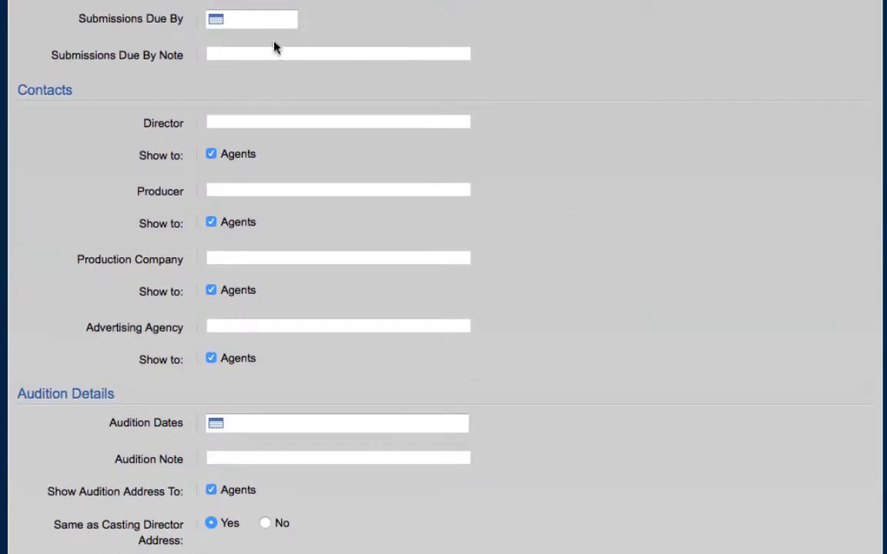
{"action": "left_click", "coordinate": [216, 19]}
{"action": "left_click", "coordinate": [314, 59]}
{"action": "left_click", "coordinate": [318, 74]}
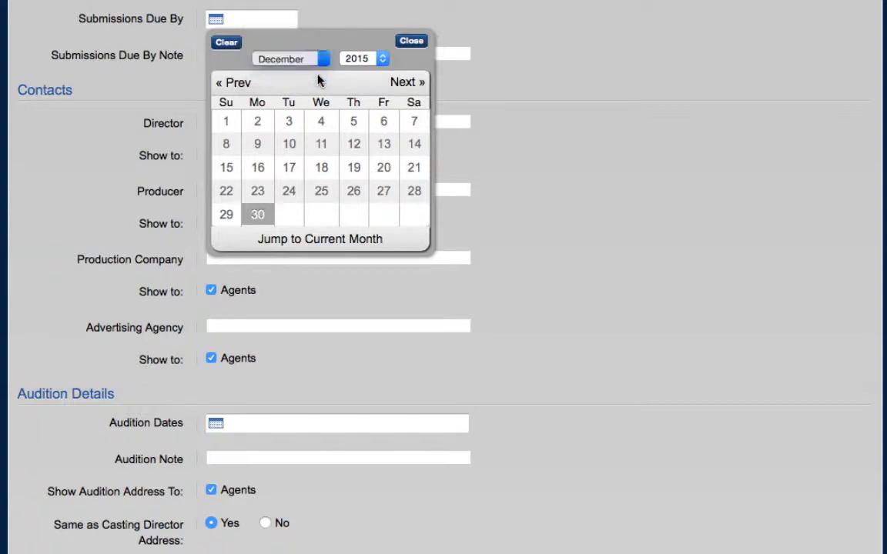
{"action": "left_click", "coordinate": [354, 144]}
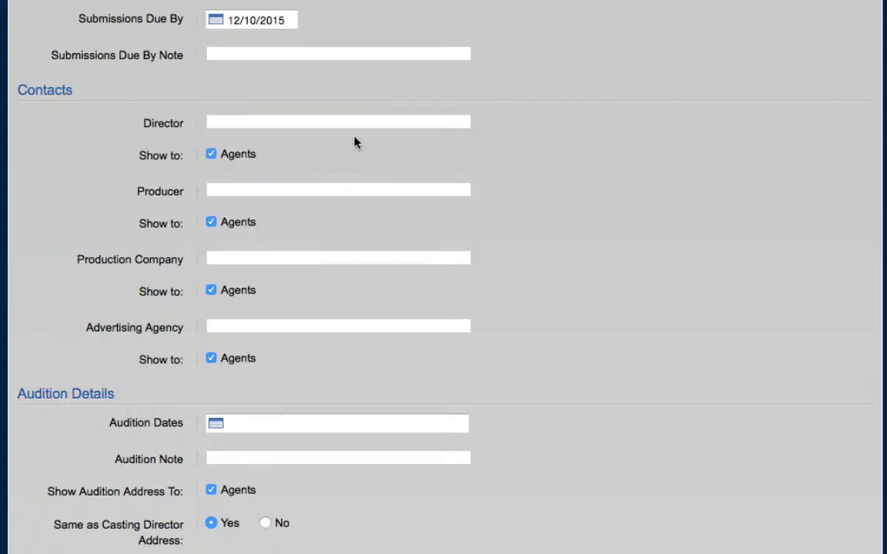
{"action": "left_click", "coordinate": [328, 55]}
{"action": "type", "text": "Pleas"}
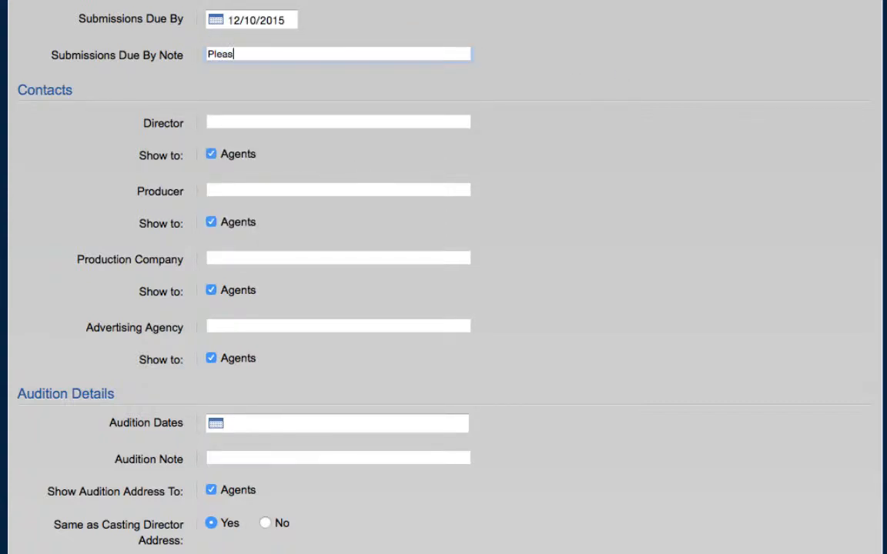
{"action": "type", "text": "e submit ASAP."}
Step: Fill in the project contacts with the director's and producer's names, Number One Production Company and ABCD Advertising Agency
{"action": "scroll", "coordinate": [580, 115], "scroll_direction": "down", "scroll_amount": 2}
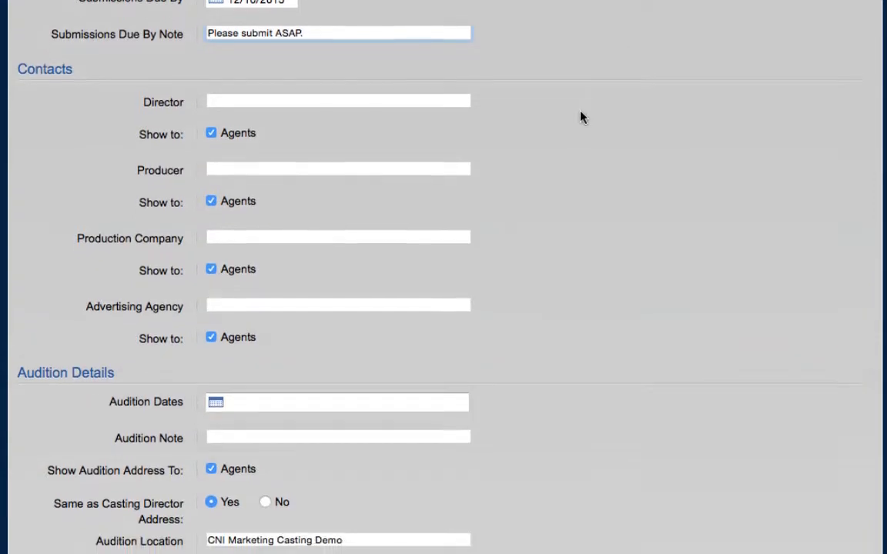
{"action": "scroll", "coordinate": [581, 117], "scroll_direction": "down", "scroll_amount": 1}
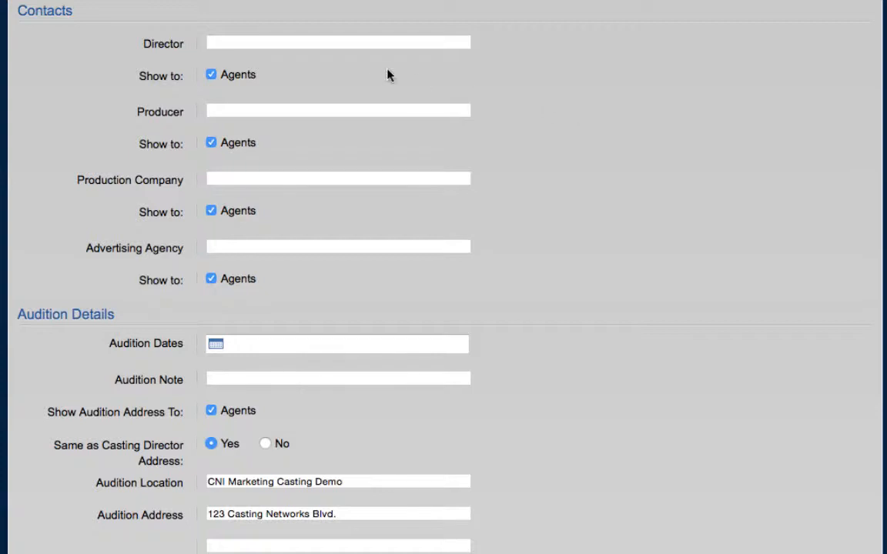
{"action": "left_click", "coordinate": [333, 43]}
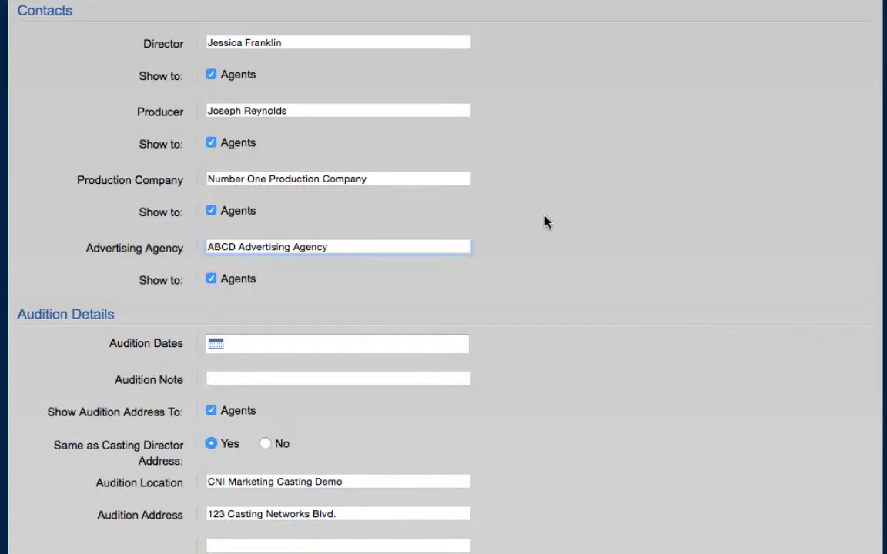
Step: Set the audition dates to 12/10/2015 and 12/11/2015
{"action": "scroll", "coordinate": [545, 223], "scroll_direction": "down", "scroll_amount": 6}
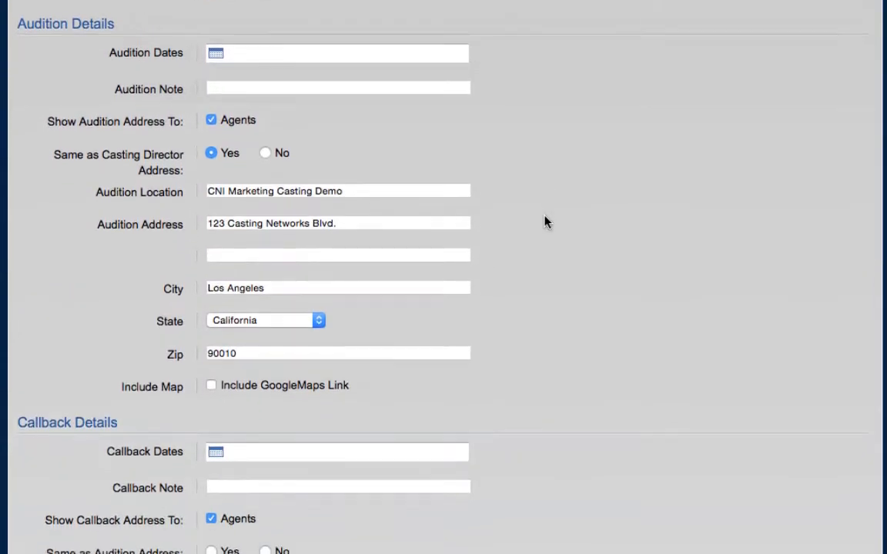
{"action": "scroll", "coordinate": [545, 223], "scroll_direction": "down", "scroll_amount": 1}
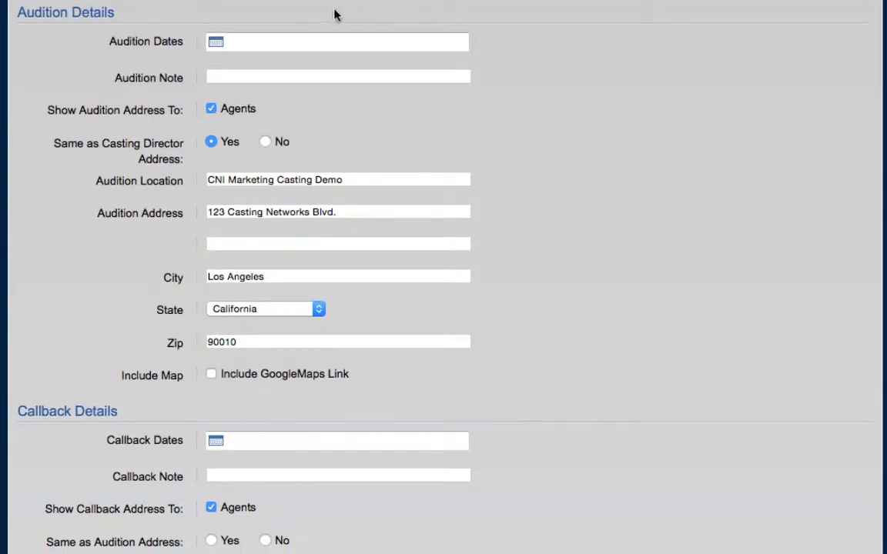
{"action": "left_click", "coordinate": [216, 43]}
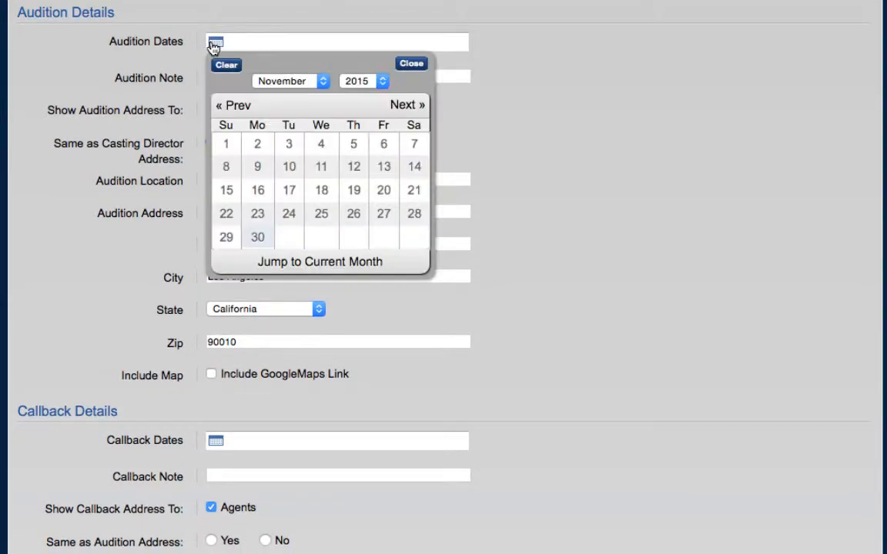
{"action": "left_click", "coordinate": [320, 86]}
{"action": "left_click", "coordinate": [321, 94]}
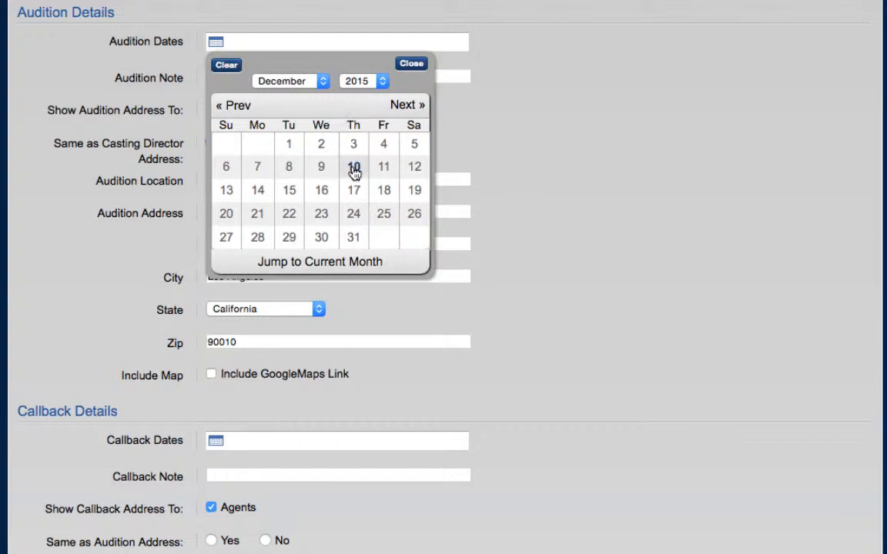
{"action": "left_click", "coordinate": [353, 167]}
{"action": "left_click", "coordinate": [384, 167]}
{"action": "left_click", "coordinate": [411, 64]}
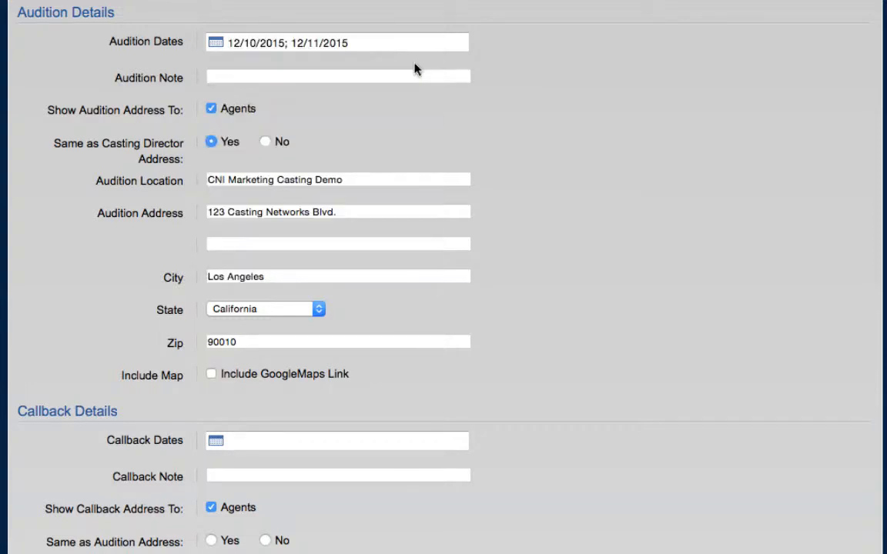
Step: Add the audition note "Park on street."
{"action": "left_click", "coordinate": [346, 76]}
{"action": "type", "text": "Park "}
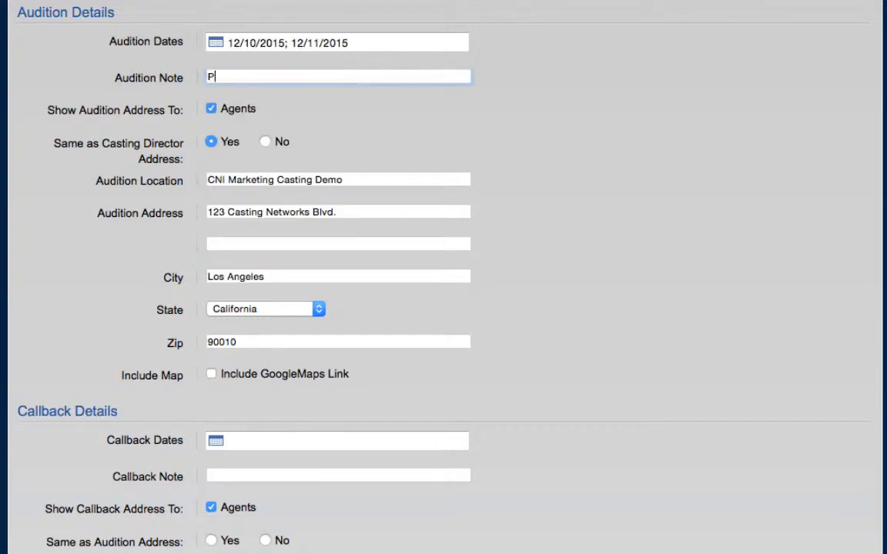
{"action": "type", "text": "on street."}
{"action": "left_click", "coordinate": [616, 141]}
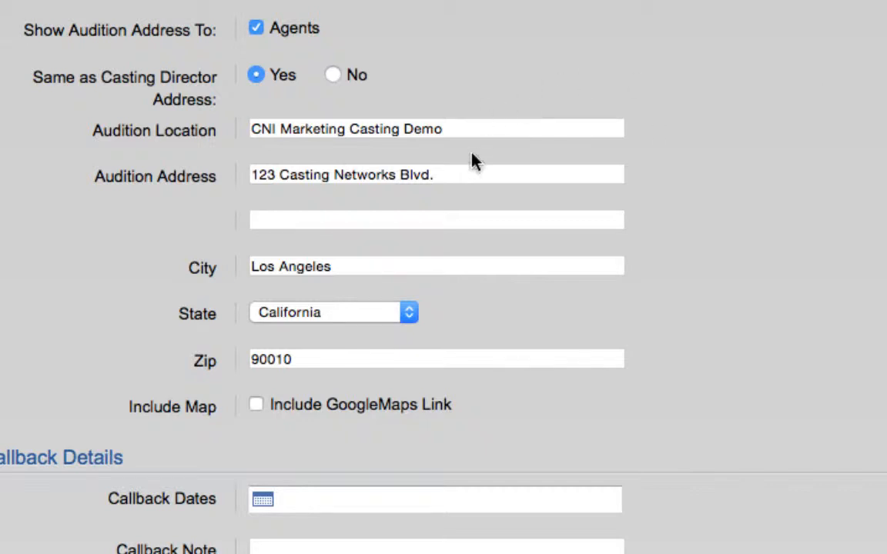
Step: Replace the audition street address and include a GoogleMaps link for it
{"action": "triple_click", "coordinate": [474, 174]}
{"action": "type", "text": "567 Mai"}
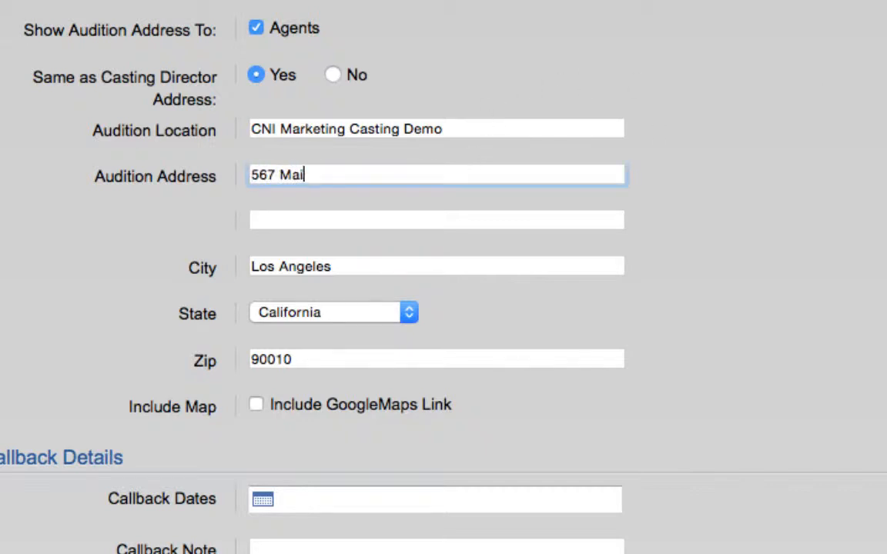
{"action": "type", "text": "n St."}
{"action": "left_click", "coordinate": [643, 296]}
{"action": "left_click", "coordinate": [257, 406]}
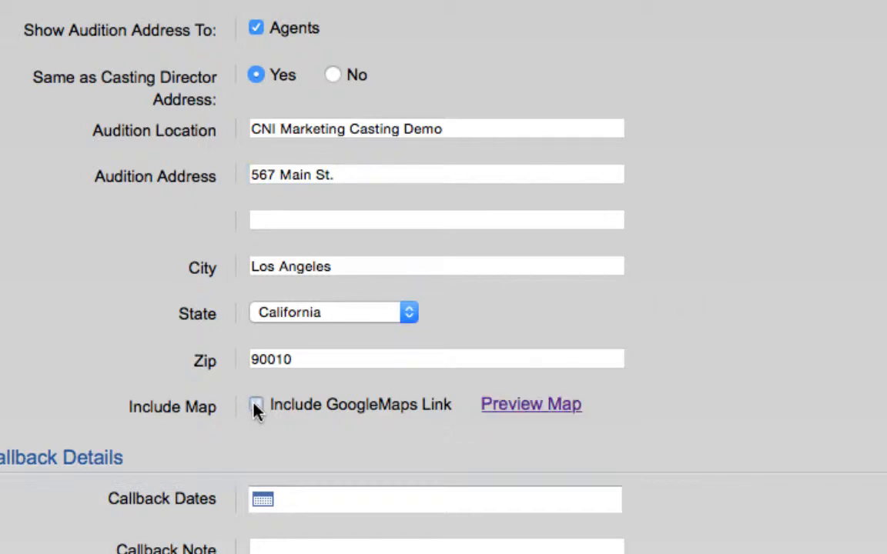
Step: Set the callback date to 12/14/2015 and use the audition address for callbacks
{"action": "scroll", "coordinate": [257, 410], "scroll_direction": "down", "scroll_amount": 5}
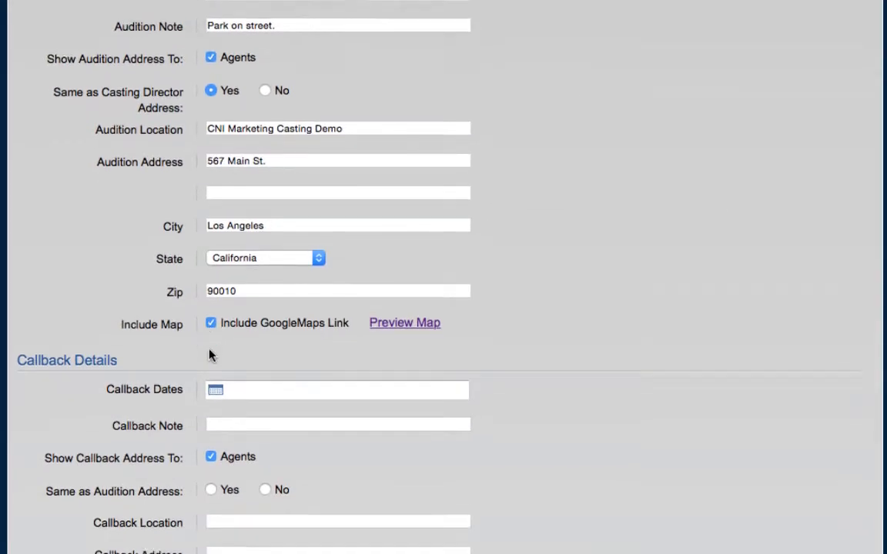
{"action": "scroll", "coordinate": [208, 351], "scroll_direction": "down", "scroll_amount": 5}
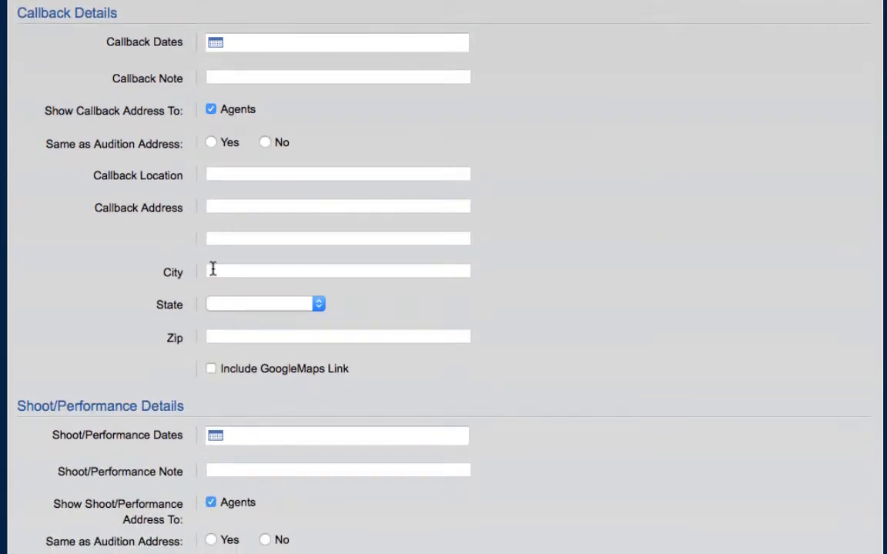
{"action": "left_click", "coordinate": [211, 142]}
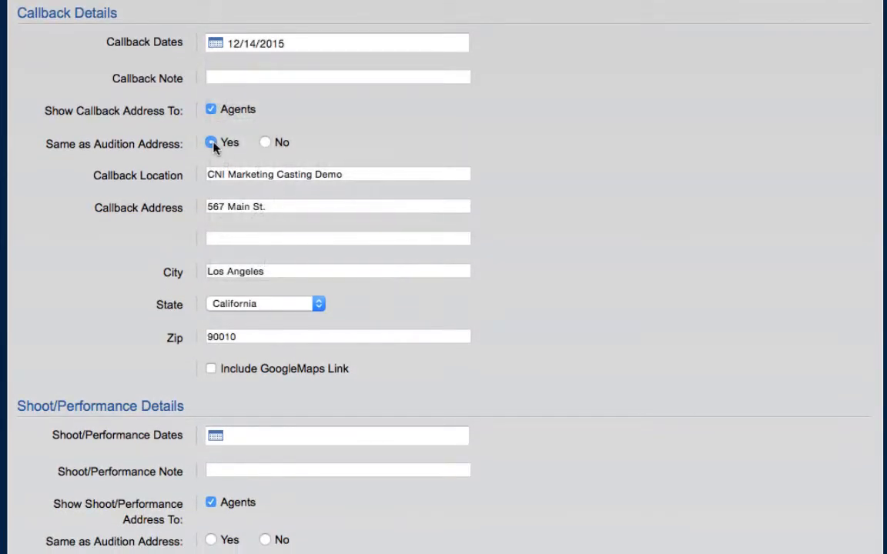
Step: Set the shoot/performance date to 12/16/2015
{"action": "scroll", "coordinate": [46, 268], "scroll_direction": "down", "scroll_amount": 10}
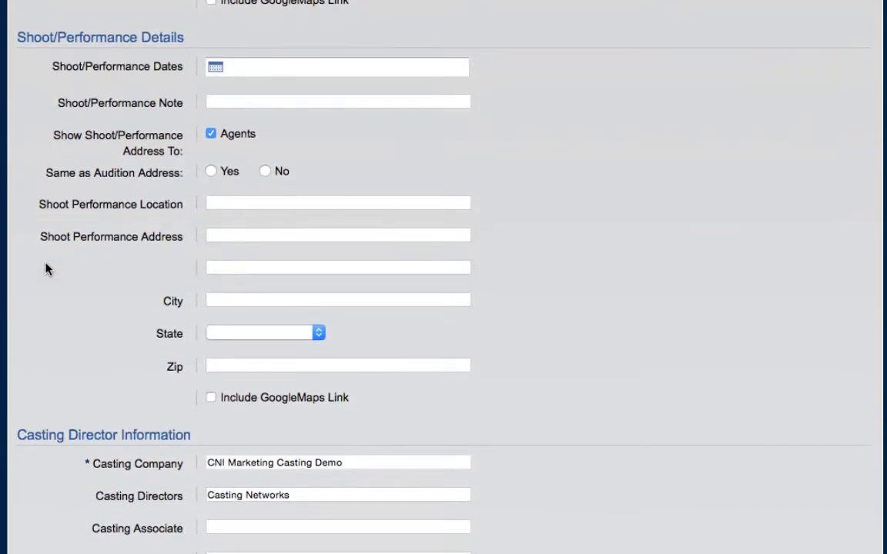
{"action": "left_click", "coordinate": [216, 68]}
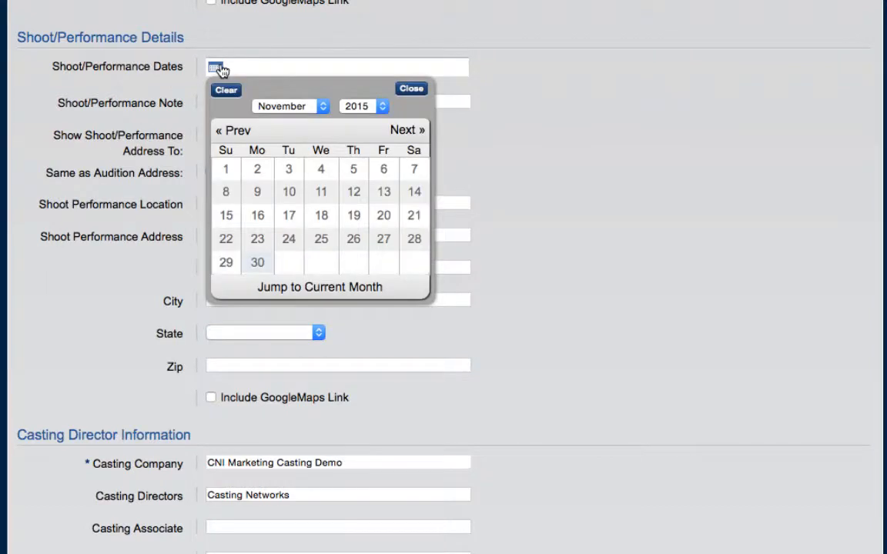
{"action": "left_click", "coordinate": [299, 110]}
{"action": "left_click", "coordinate": [301, 121]}
{"action": "left_click", "coordinate": [322, 217]}
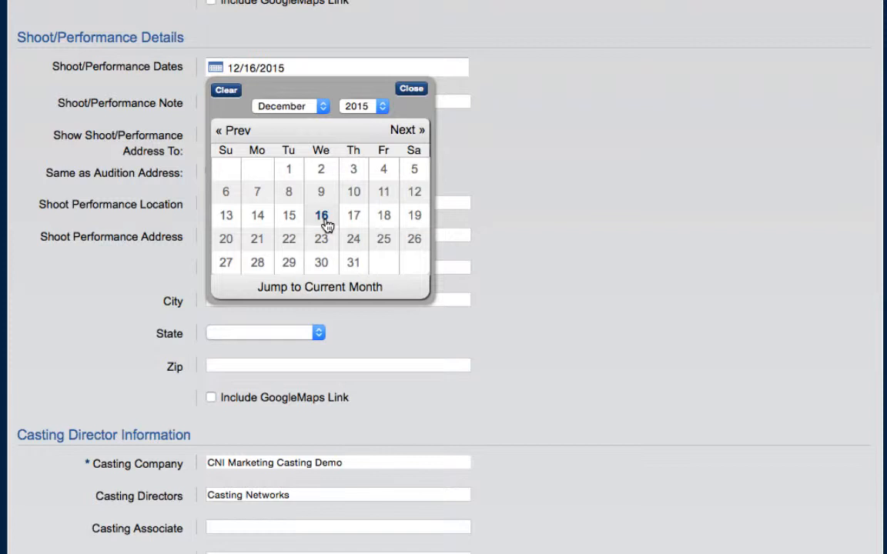
{"action": "left_click", "coordinate": [410, 89]}
Step: Enter the casting associate's and casting coordinator's names, and show the casting director contact information to agents
{"action": "scroll", "coordinate": [560, 191], "scroll_direction": "down", "scroll_amount": 10}
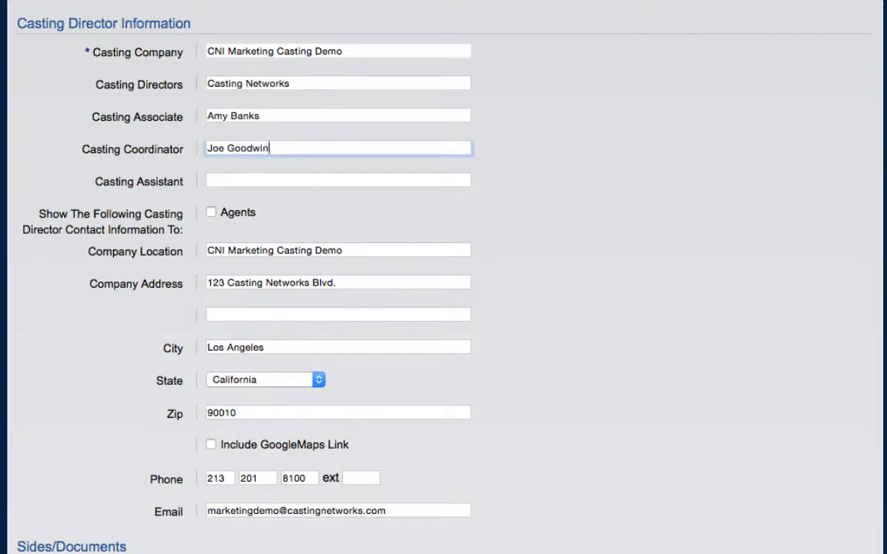
{"action": "left_click", "coordinate": [212, 218]}
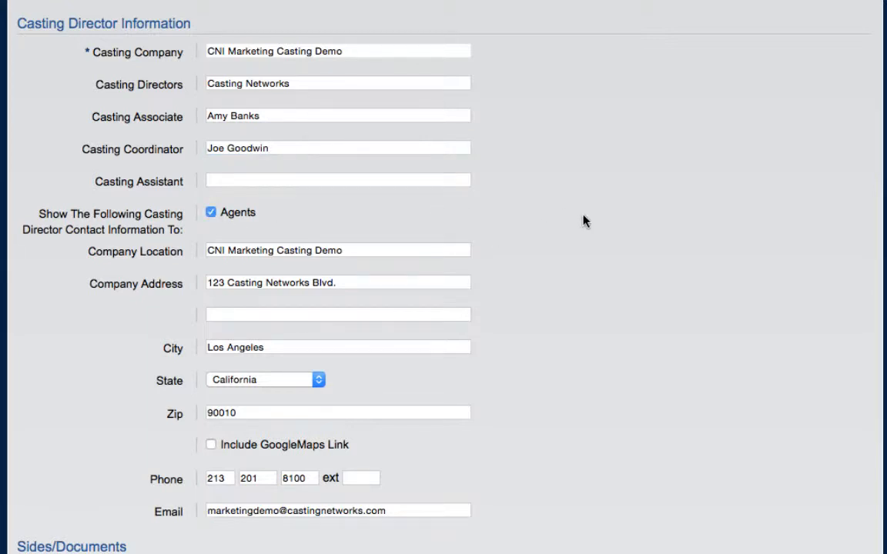
Step: Upload Hero Sides.pdf from the Desktop to the project's sides under the name Hero Sides
{"action": "scroll", "coordinate": [583, 221], "scroll_direction": "down", "scroll_amount": 10}
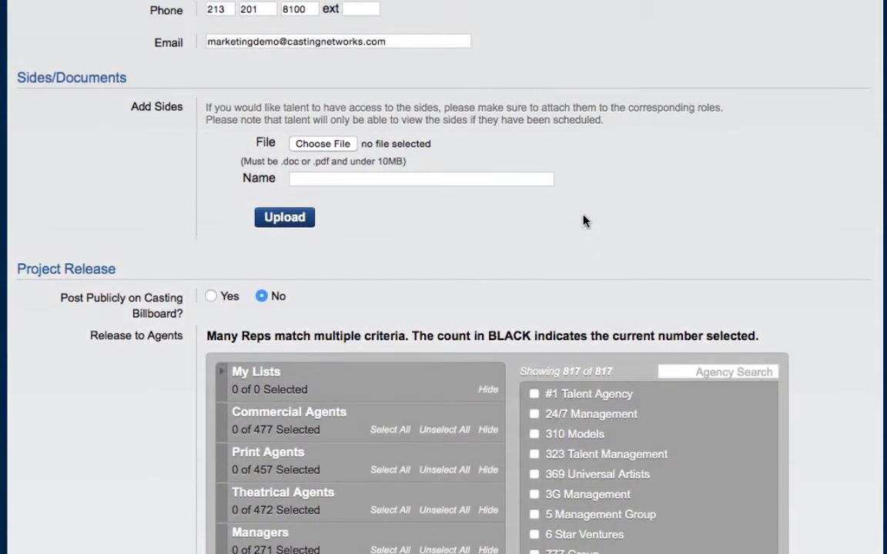
{"action": "scroll", "coordinate": [582, 221], "scroll_direction": "down", "scroll_amount": 2}
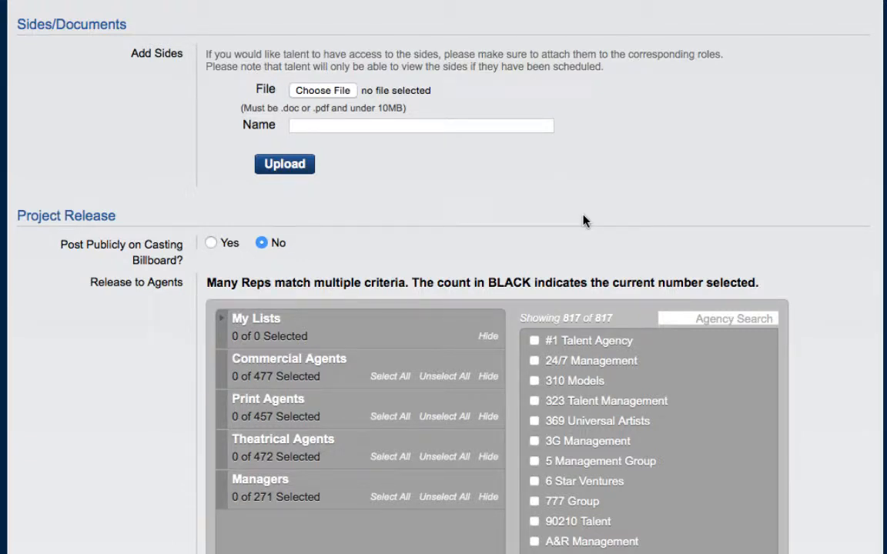
{"action": "left_click", "coordinate": [323, 91]}
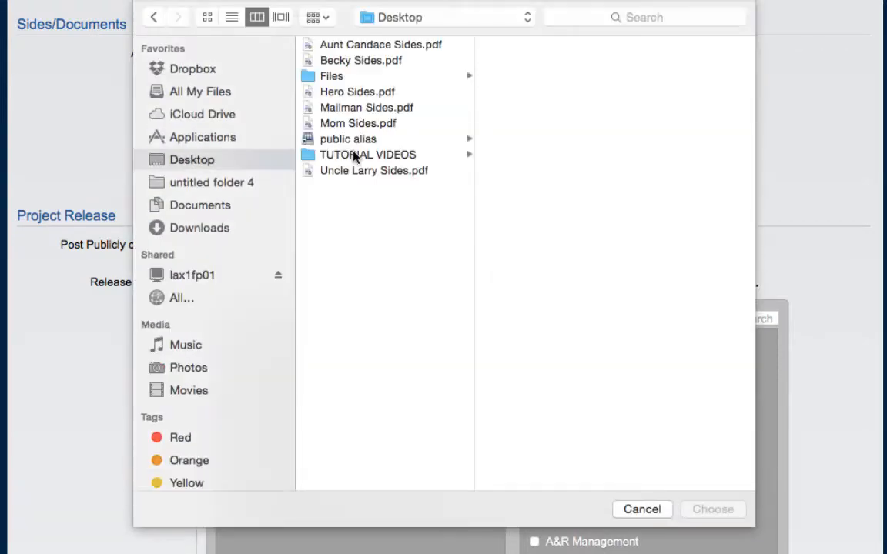
{"action": "left_click", "coordinate": [351, 92]}
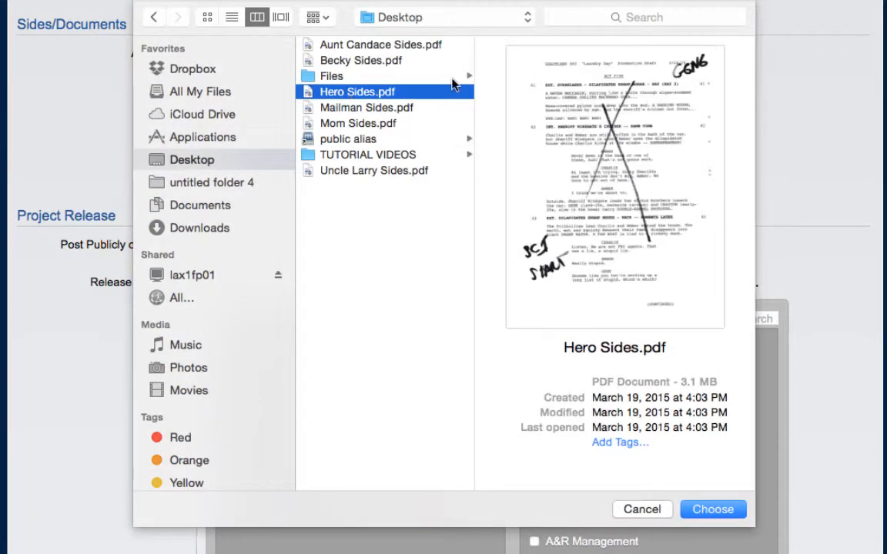
{"action": "left_click", "coordinate": [711, 512]}
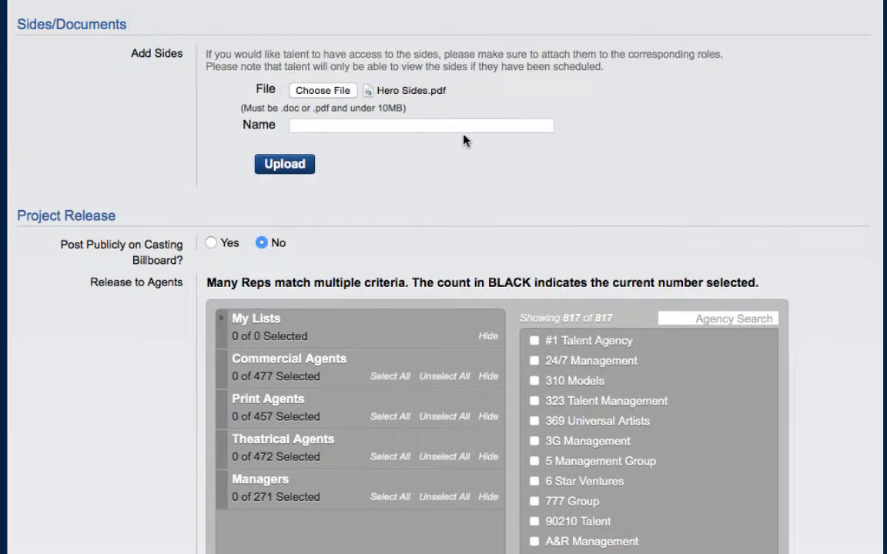
{"action": "left_click", "coordinate": [462, 128]}
{"action": "type", "text": "Hero Sides"}
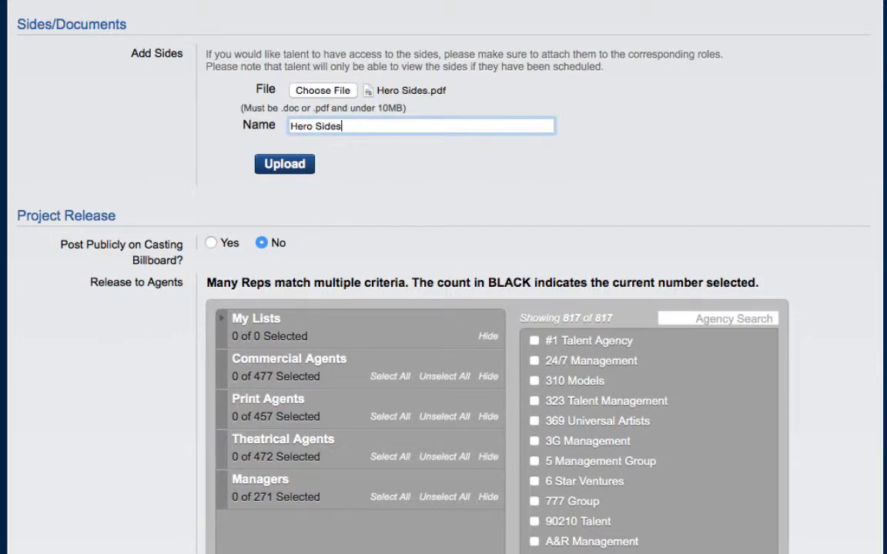
{"action": "left_click", "coordinate": [282, 168]}
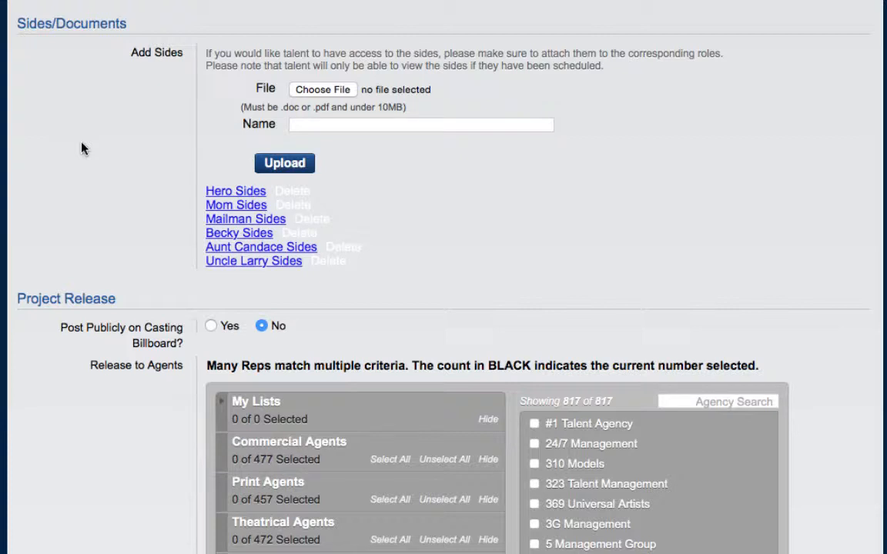
Step: Post the project publicly on Casting Billboard through 12/10/2015
{"action": "scroll", "coordinate": [83, 149], "scroll_direction": "down", "scroll_amount": 10}
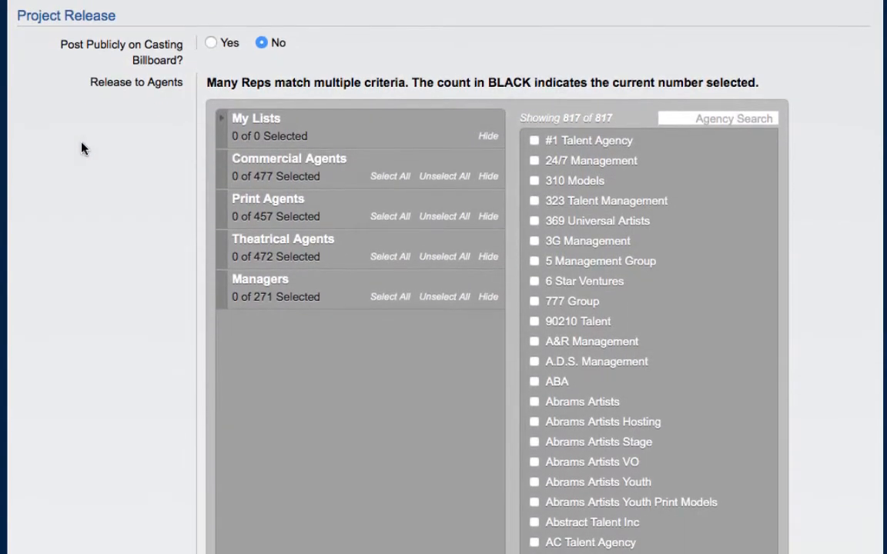
{"action": "scroll", "coordinate": [83, 148], "scroll_direction": "up", "scroll_amount": 1}
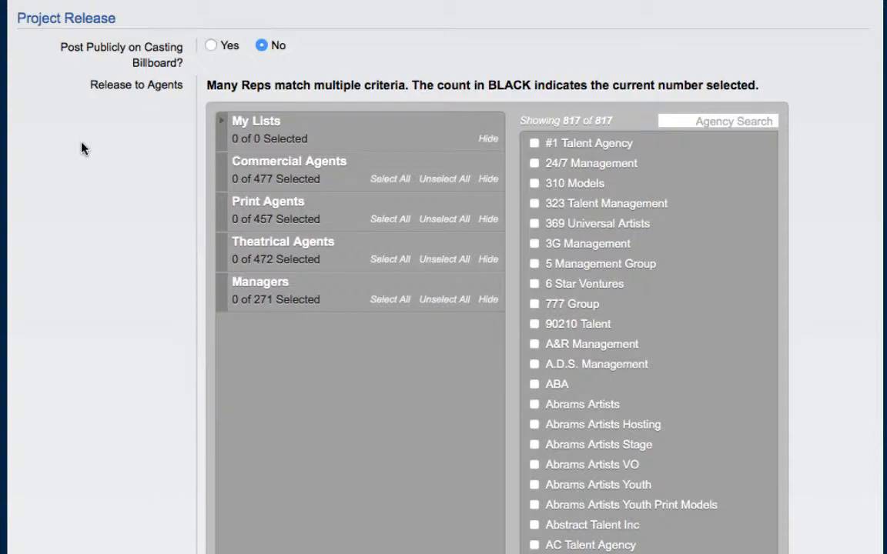
{"action": "left_click", "coordinate": [211, 47]}
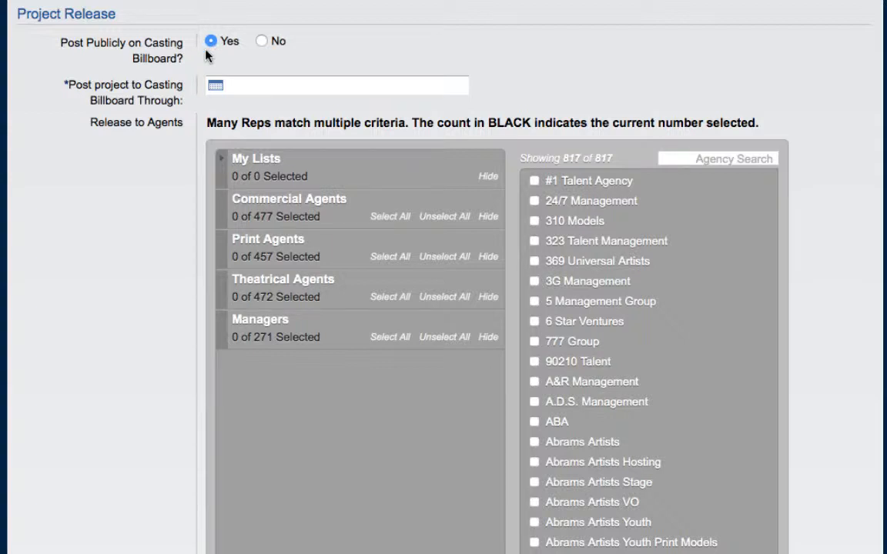
{"action": "left_click", "coordinate": [215, 86]}
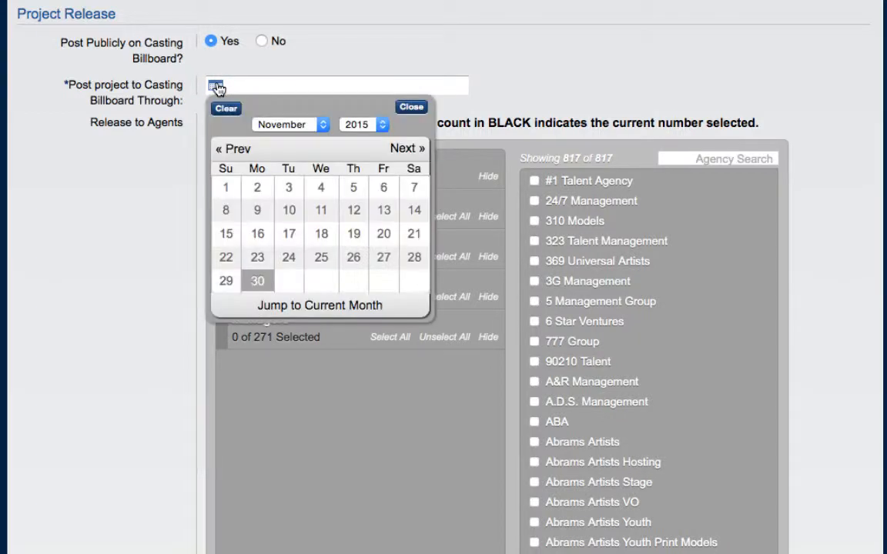
{"action": "left_click", "coordinate": [293, 126]}
{"action": "left_click", "coordinate": [292, 138]}
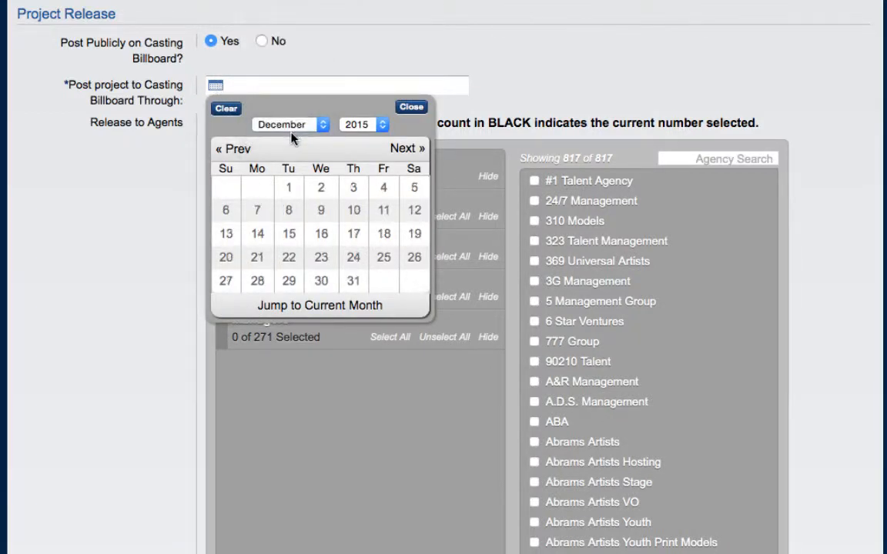
{"action": "left_click", "coordinate": [353, 212]}
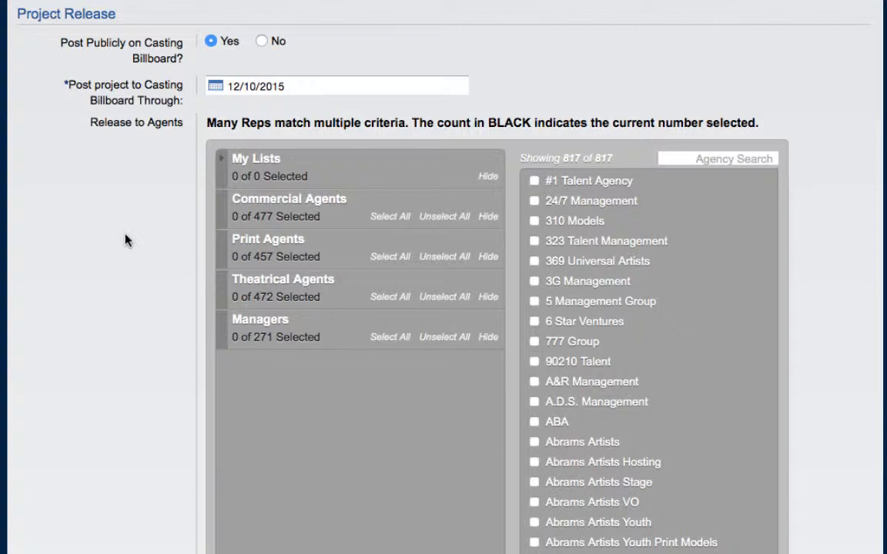
Step: Try selecting 369 Universal Artists, 777 Group and all reps for the agent release, and clear the selection again
{"action": "scroll", "coordinate": [127, 241], "scroll_direction": "down", "scroll_amount": 3}
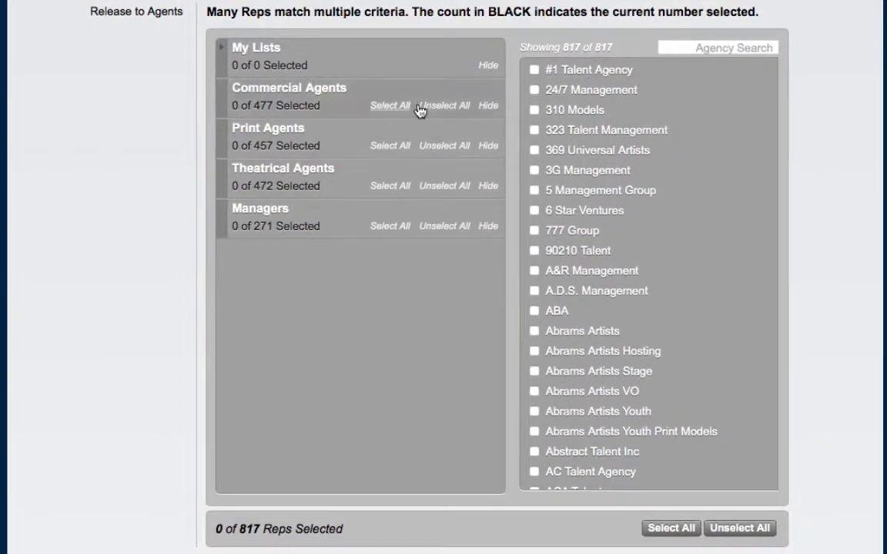
{"action": "left_click", "coordinate": [534, 151]}
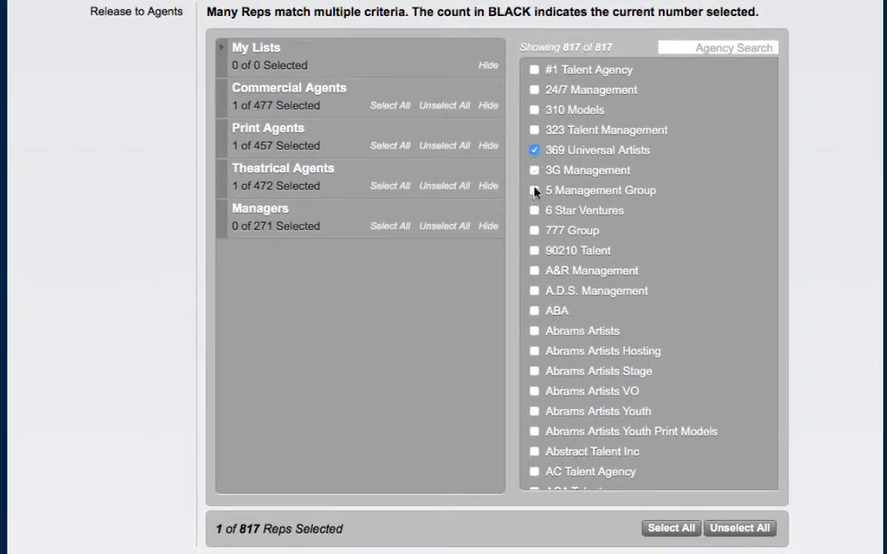
{"action": "left_click", "coordinate": [534, 231]}
{"action": "left_click", "coordinate": [672, 528]}
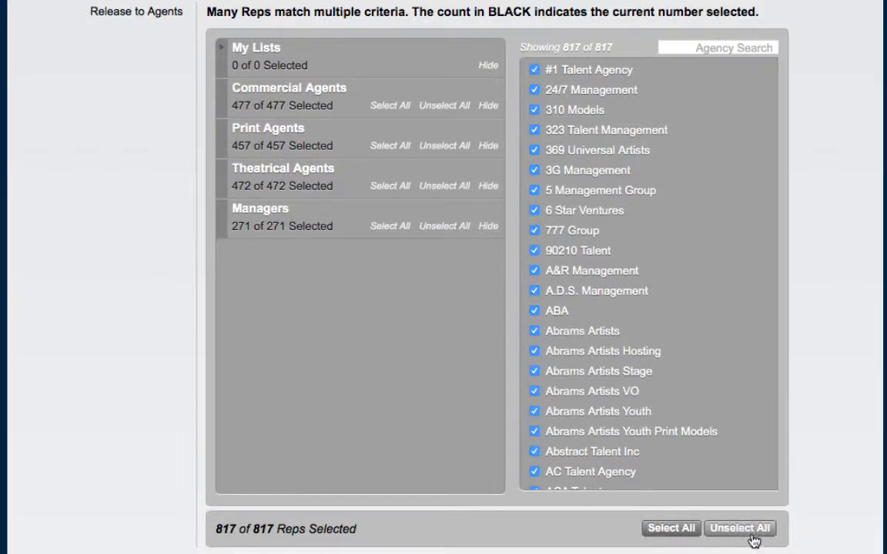
{"action": "left_click", "coordinate": [751, 534]}
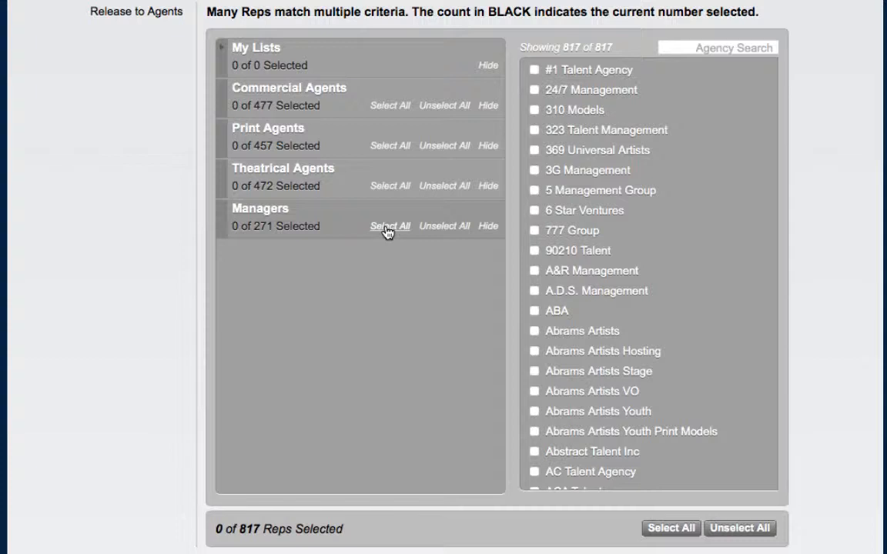
{"action": "left_click", "coordinate": [225, 52]}
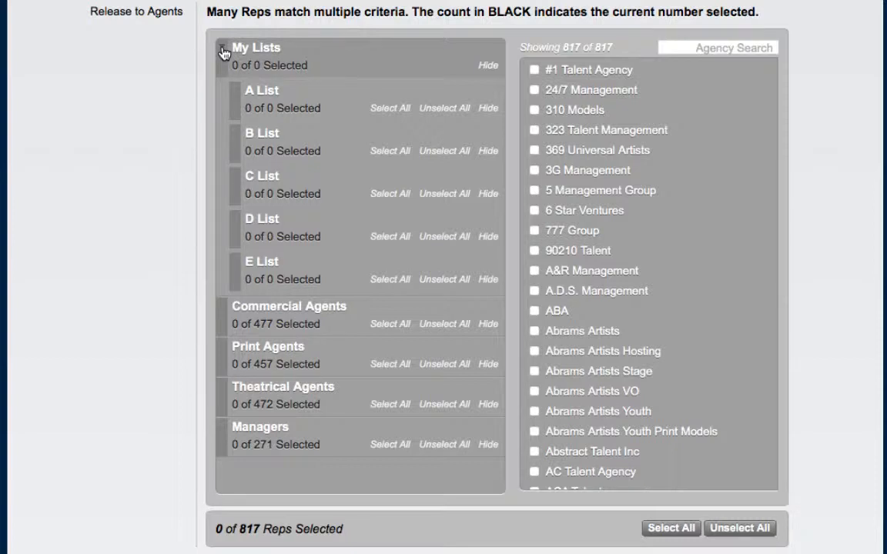
{"action": "left_click", "coordinate": [224, 52]}
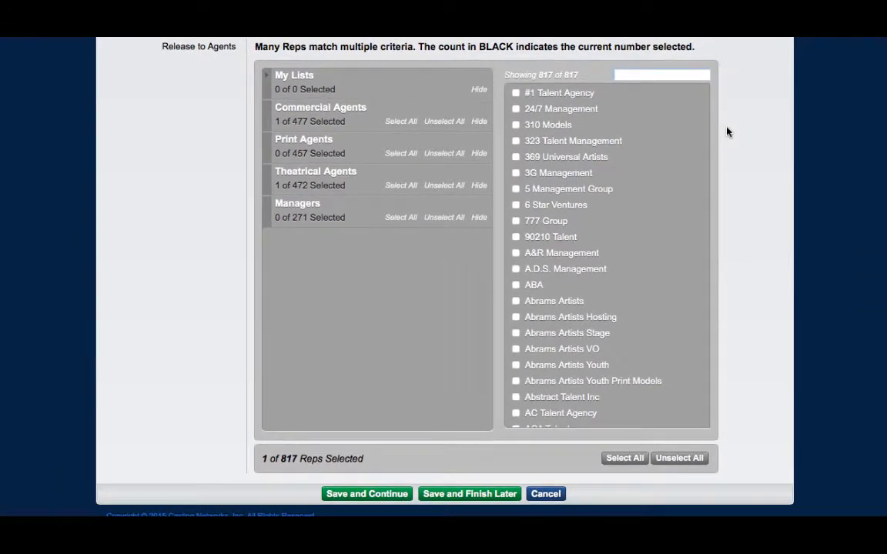
Step: Save the project details and create a new role named Hero with All Spots as its spot/episode
{"action": "left_click", "coordinate": [372, 494]}
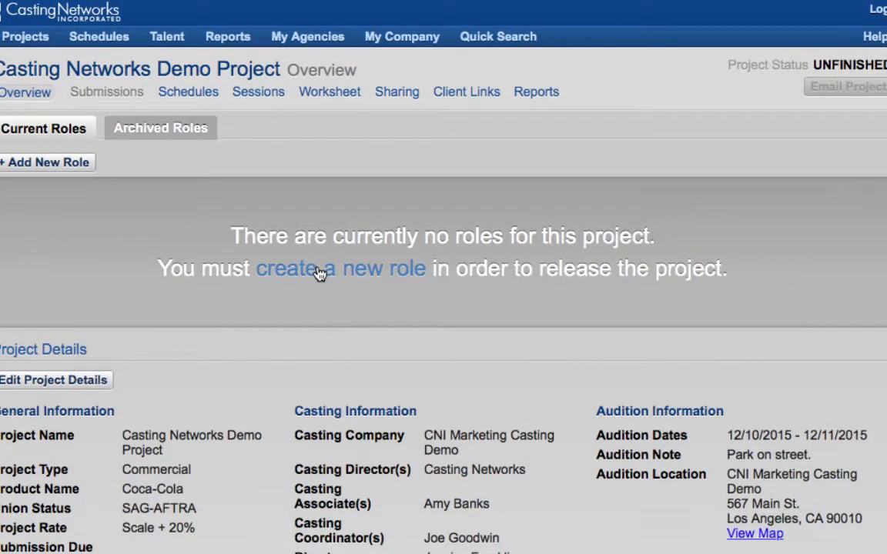
{"action": "left_click", "coordinate": [320, 269]}
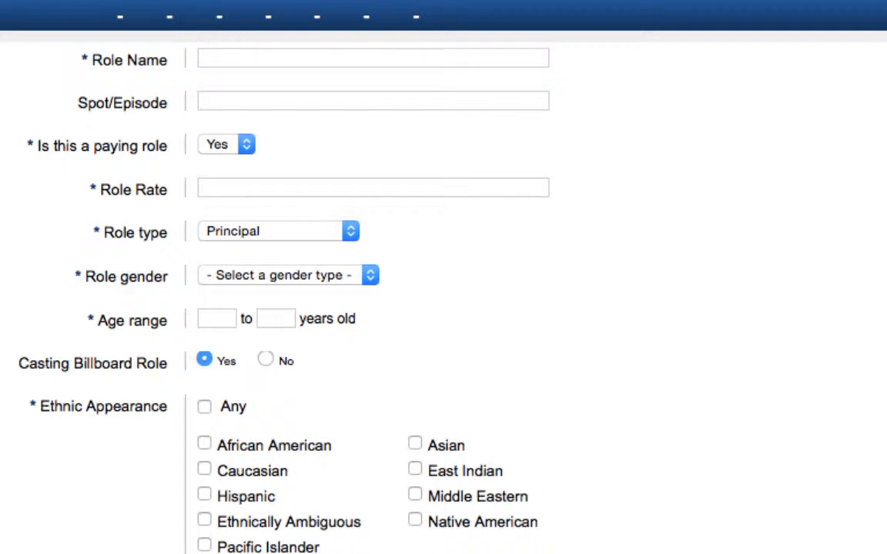
{"action": "left_click", "coordinate": [218, 58]}
{"action": "type", "text": "Hero"}
{"action": "left_click", "coordinate": [214, 102]}
{"action": "type", "text": "All "}
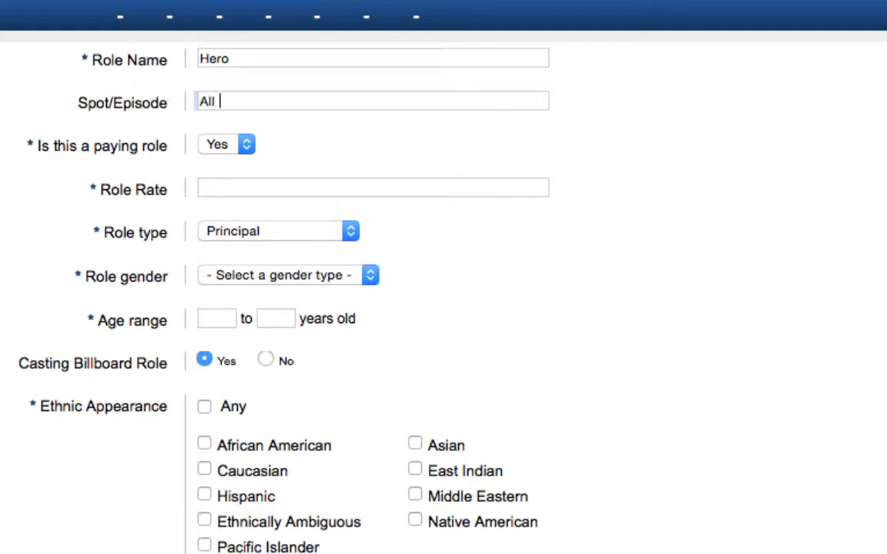
{"action": "type", "text": "Spots"}
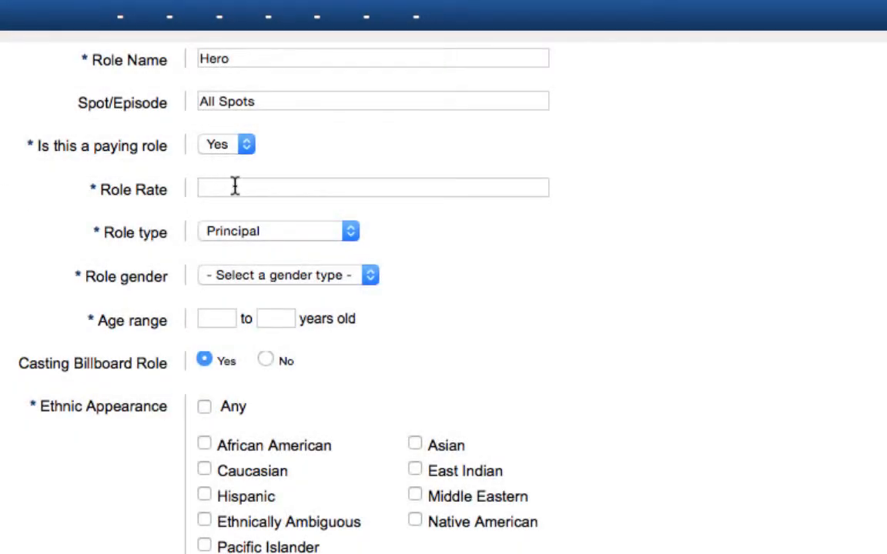
Step: Set the role rate to Scale + 20% and keep Principal as the role type
{"action": "left_click", "coordinate": [234, 186]}
{"action": "type", "text": "Scale + "}
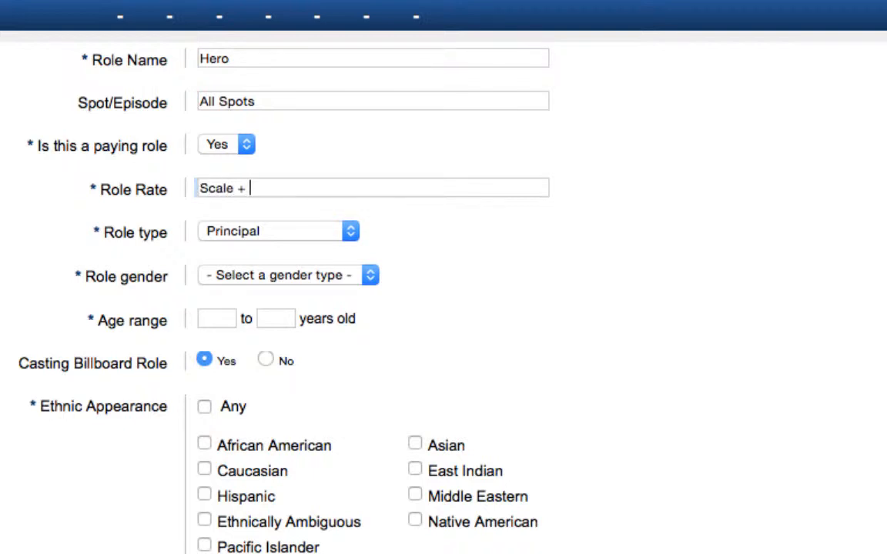
{"action": "type", "text": "20%"}
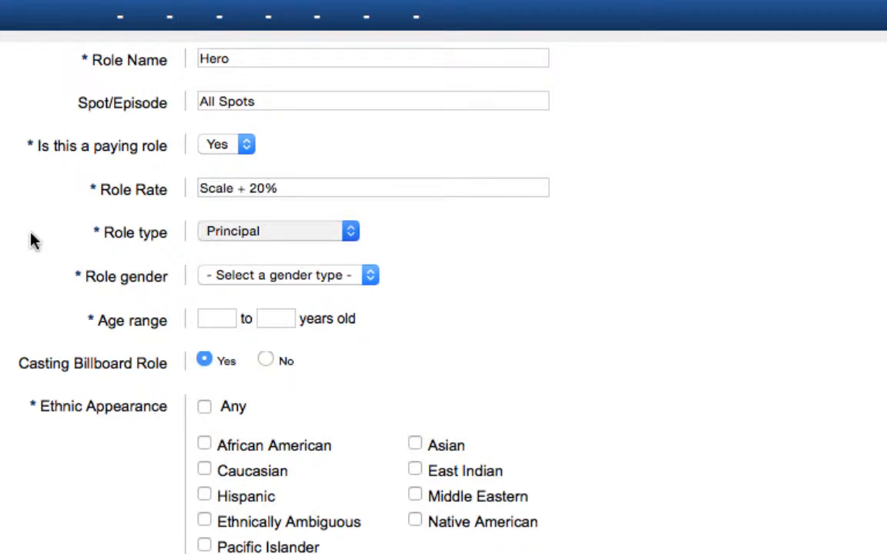
{"action": "key", "text": "Tab"}
{"action": "left_click", "coordinate": [350, 231]}
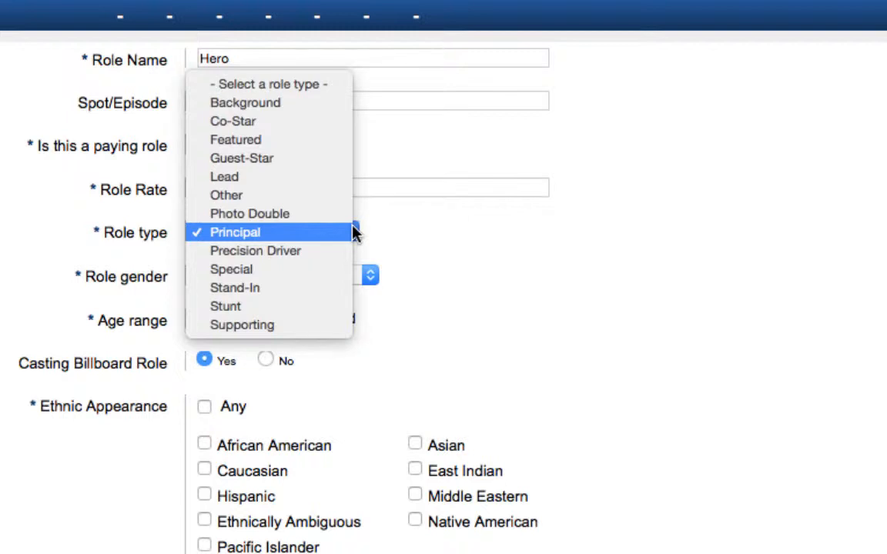
{"action": "left_click", "coordinate": [352, 231]}
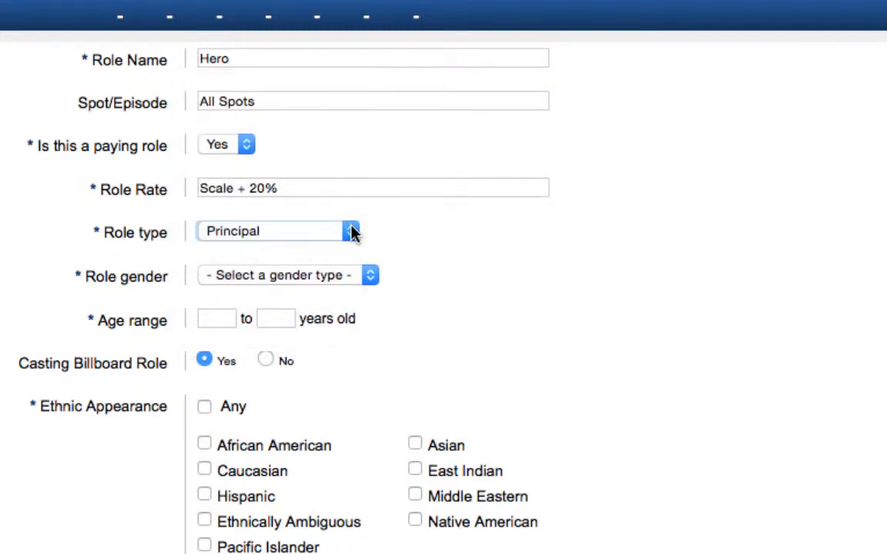
Step: Set the role gender to Female and the age range to 25 to 35 years old
{"action": "left_click", "coordinate": [372, 275]}
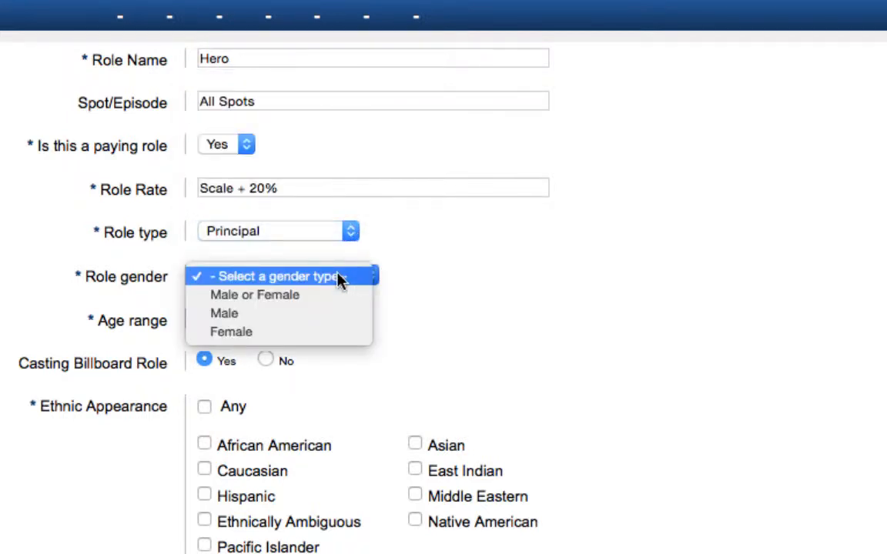
{"action": "left_click", "coordinate": [253, 333]}
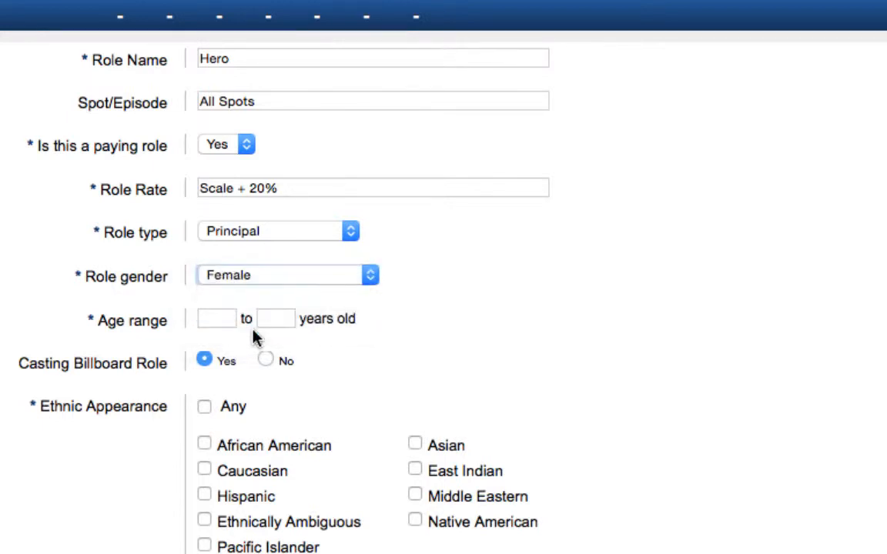
{"action": "left_click", "coordinate": [227, 316]}
{"action": "type", "text": "25"}
{"action": "key", "text": "Tab"}
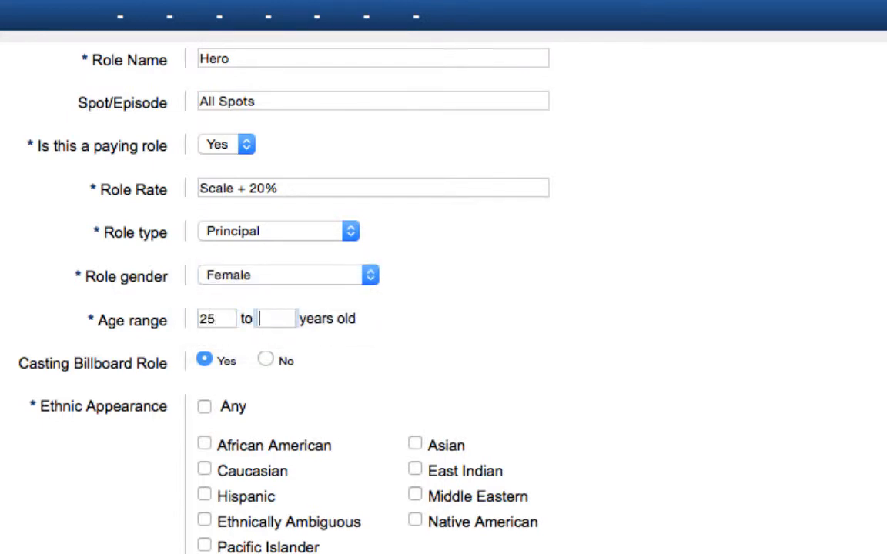
{"action": "type", "text": "35"}
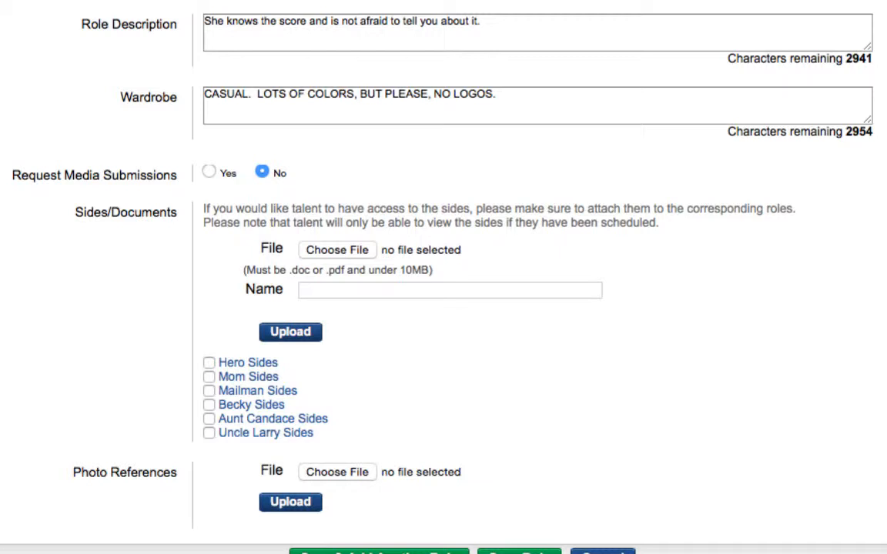
Step: Request media submissions for the role with the instructions "Please submit a video of the talent riding on a horse."
{"action": "left_click", "coordinate": [210, 173]}
{"action": "left_click", "coordinate": [232, 214]}
{"action": "type", "text": "Please su"}
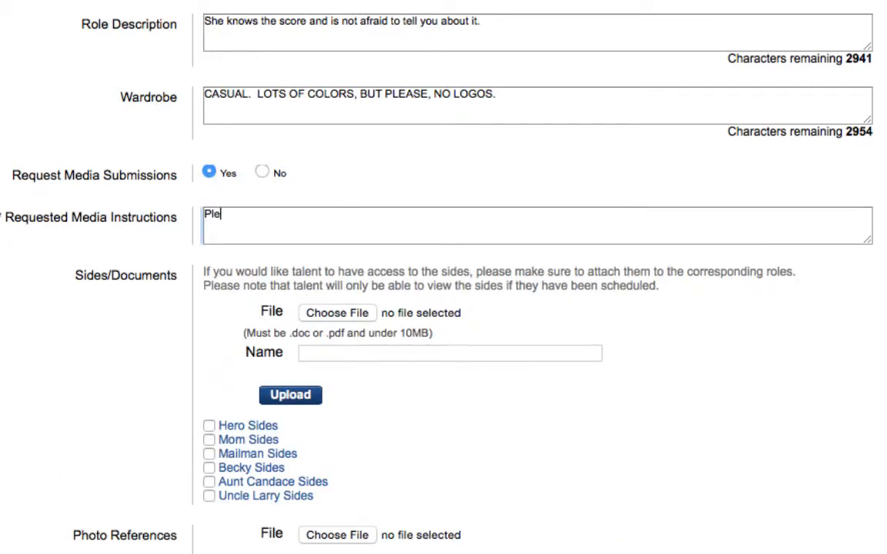
{"action": "type", "text": "bmit a"}
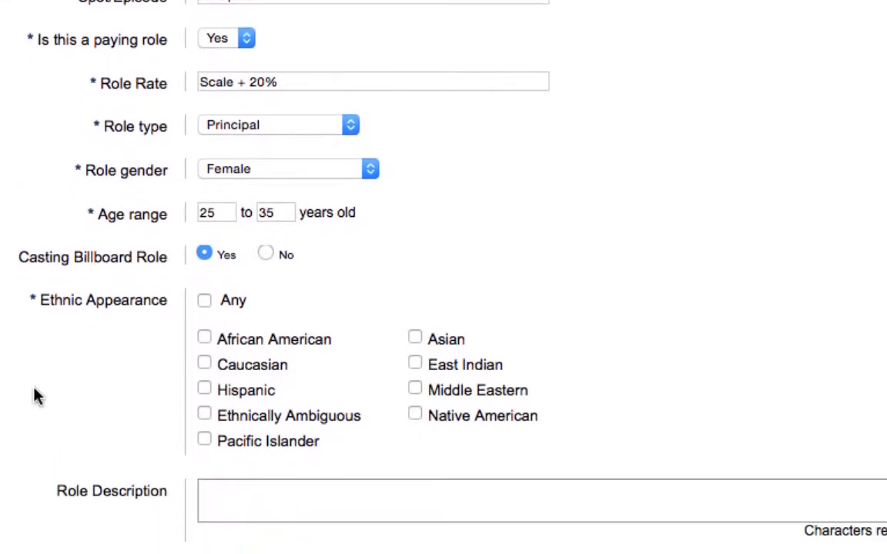
Step: Allow any ethnic appearance and enter the role description "She knows the score and is not afraid to tell you about it."
{"action": "scroll", "coordinate": [30, 348], "scroll_direction": "down", "scroll_amount": 3}
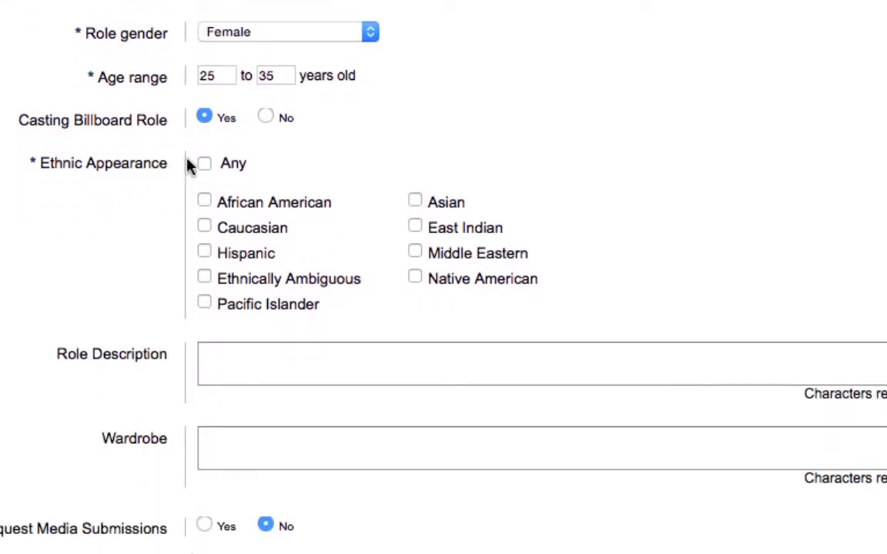
{"action": "left_click", "coordinate": [205, 165]}
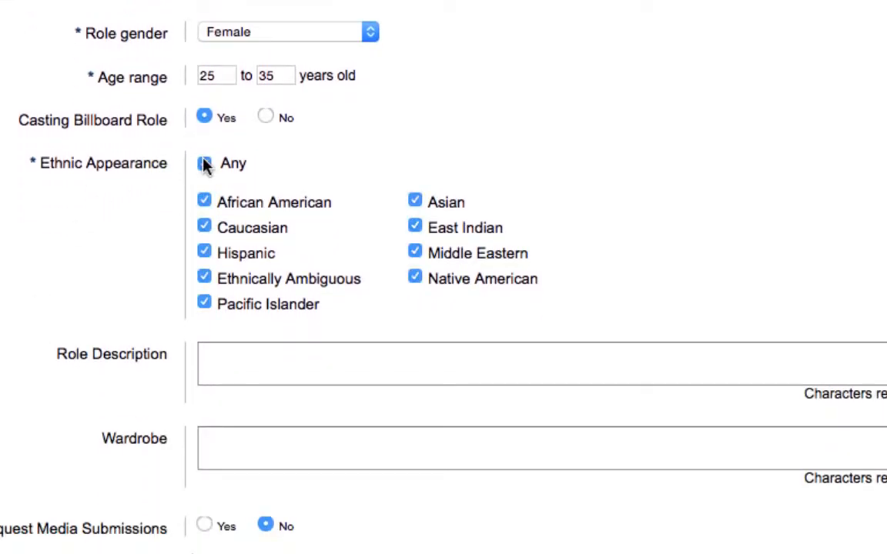
{"action": "scroll", "coordinate": [207, 348], "scroll_direction": "down", "scroll_amount": 8}
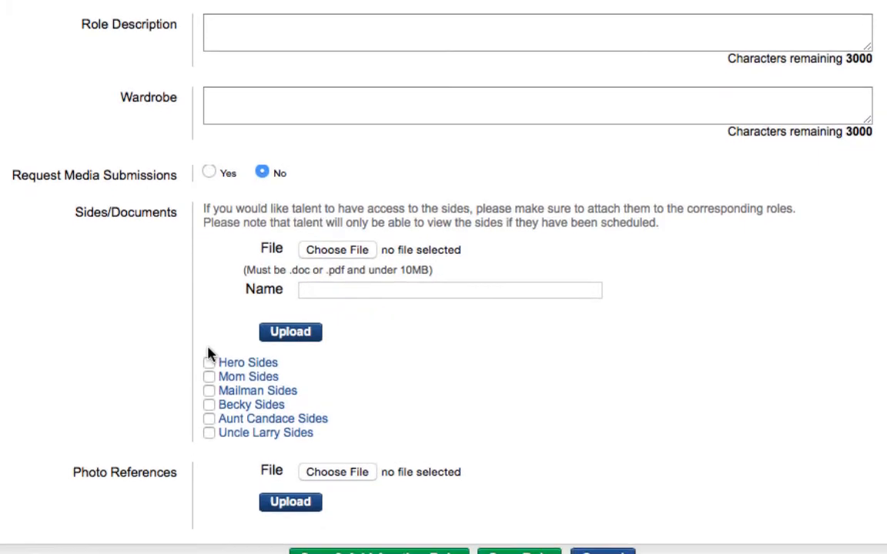
{"action": "left_click", "coordinate": [275, 28]}
{"action": "type", "text": "She knows the score and is not afraid to tell you about it."}
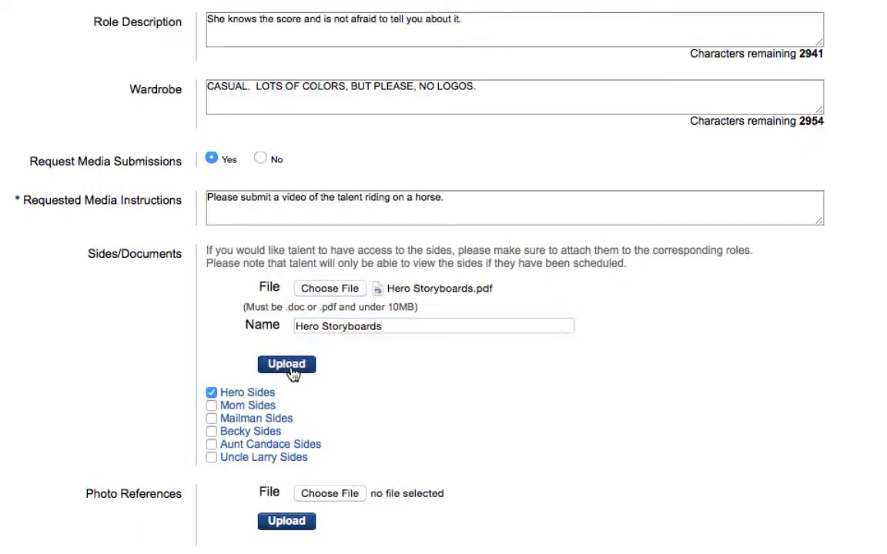
Step: Upload Hero Storyboards.pdf to the role's sides and documents under the name Hero Storyboards
{"action": "left_click", "coordinate": [289, 367]}
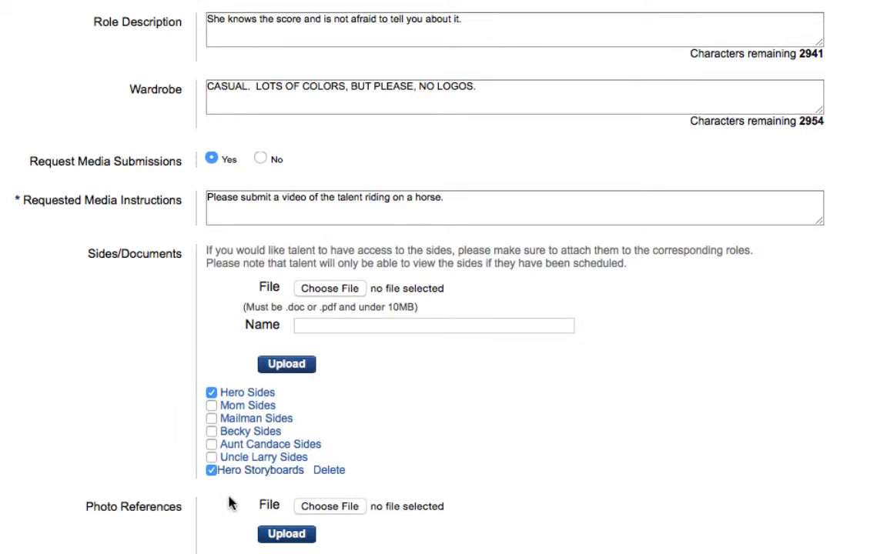
{"action": "scroll", "coordinate": [229, 503], "scroll_direction": "down", "scroll_amount": 7}
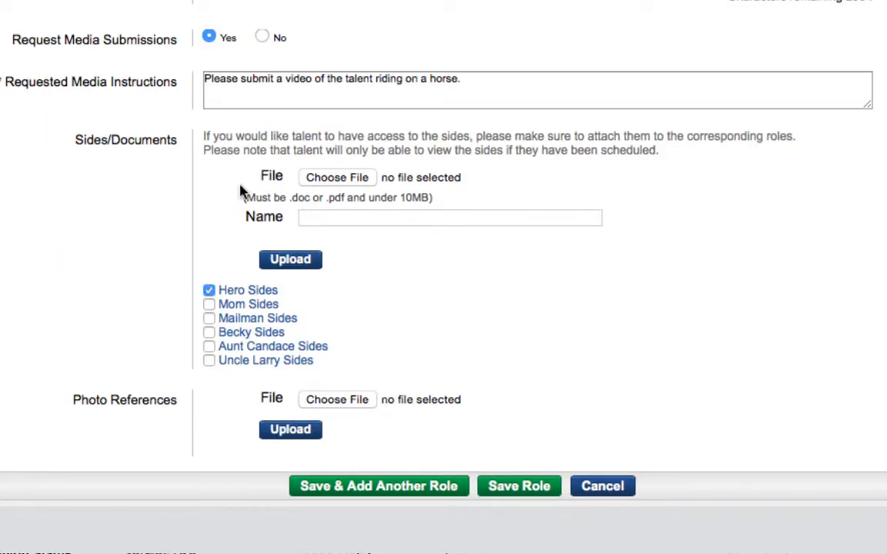
{"action": "left_click", "coordinate": [336, 179]}
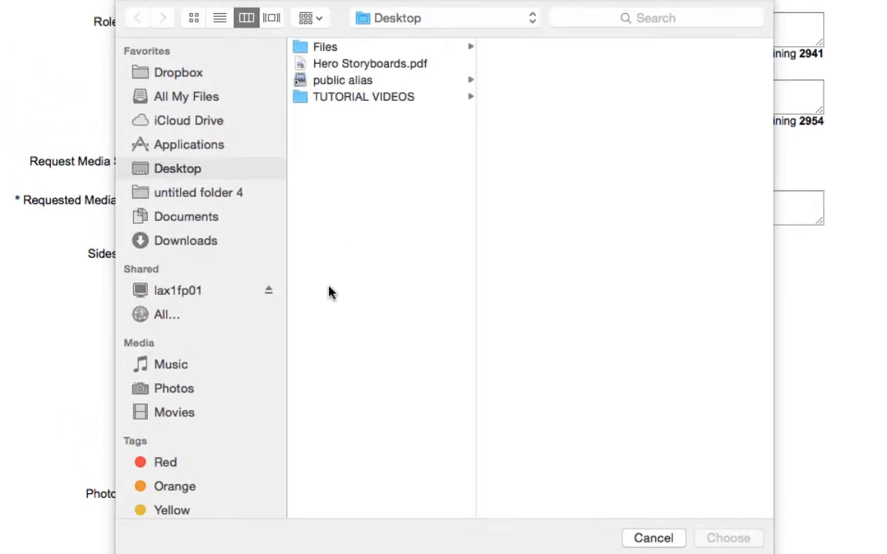
{"action": "left_click", "coordinate": [362, 65]}
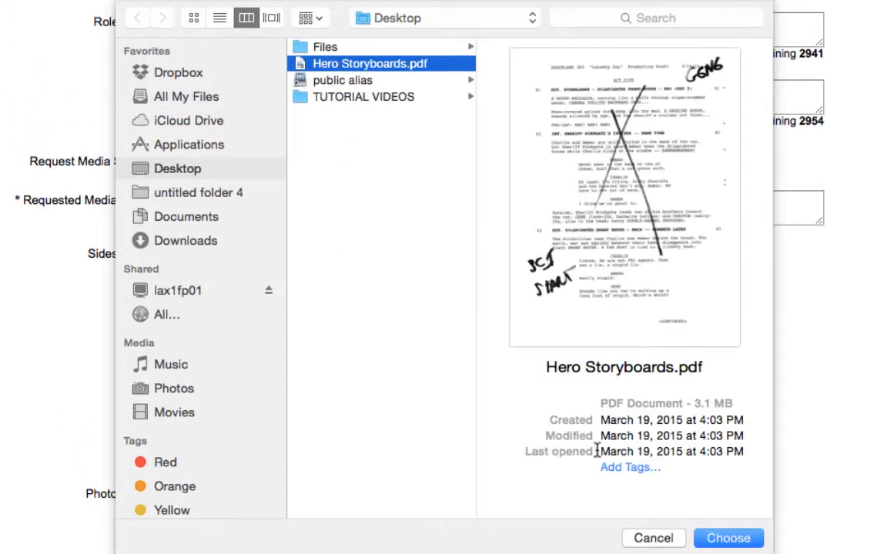
{"action": "left_click", "coordinate": [728, 538]}
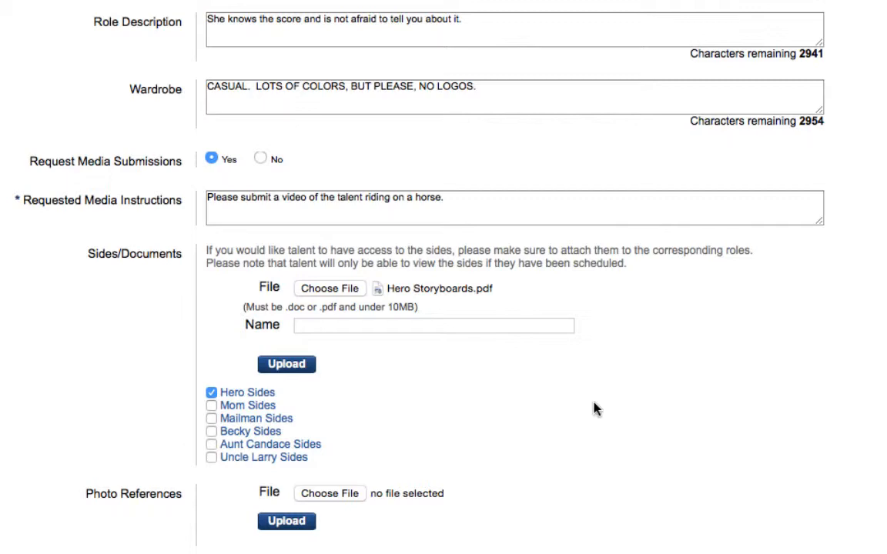
{"action": "left_click", "coordinate": [485, 326]}
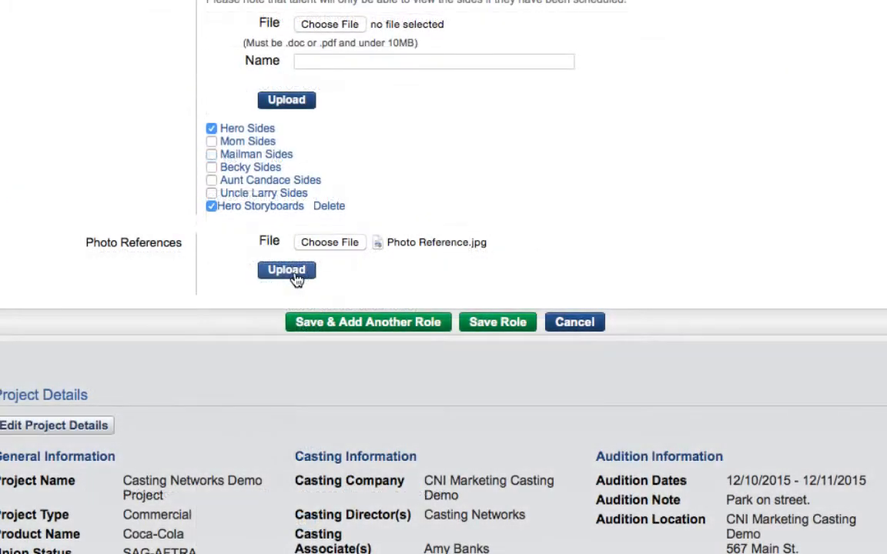
Step: Upload Photo Reference.jpg as the role's photo reference and save the role
{"action": "left_click", "coordinate": [296, 276]}
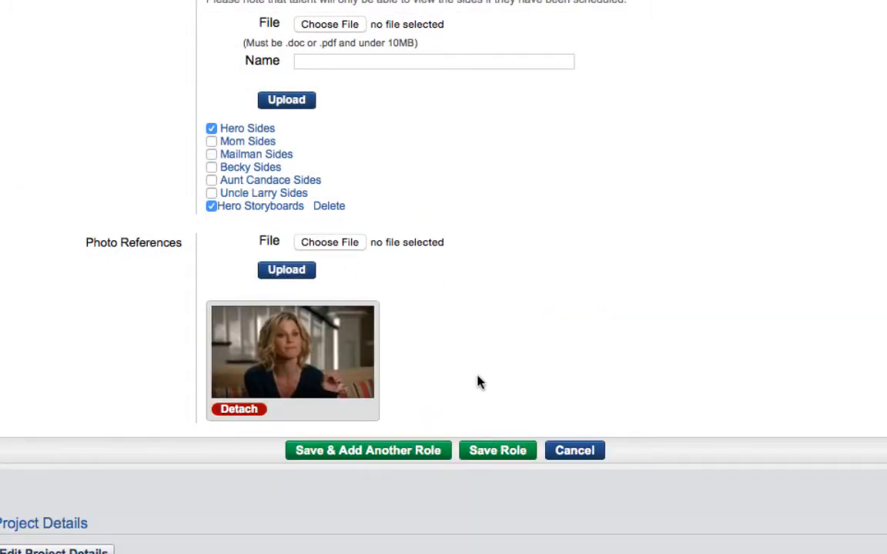
{"action": "left_click", "coordinate": [493, 452]}
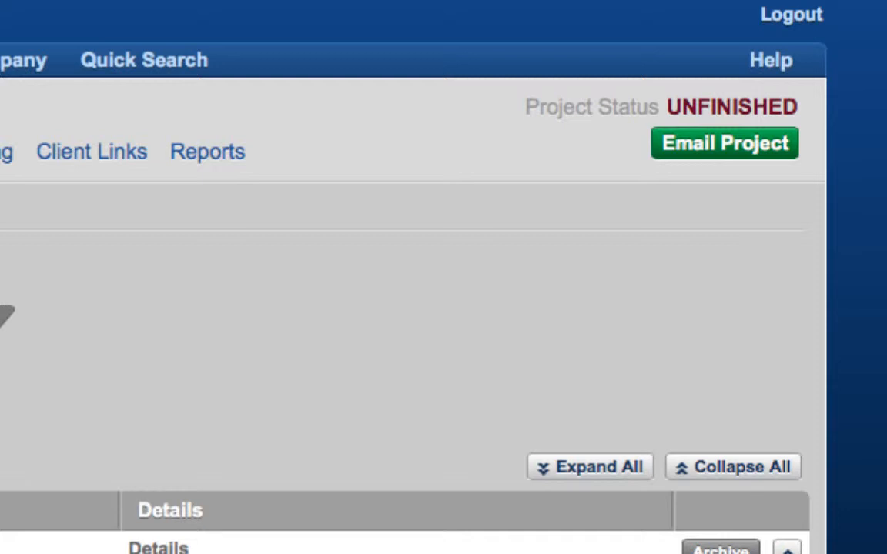
Step: Start a project email and limit its Casting Billboard roles to Hero, excluding Uncle Larry and Aunt Candace
{"action": "left_click", "coordinate": [717, 151]}
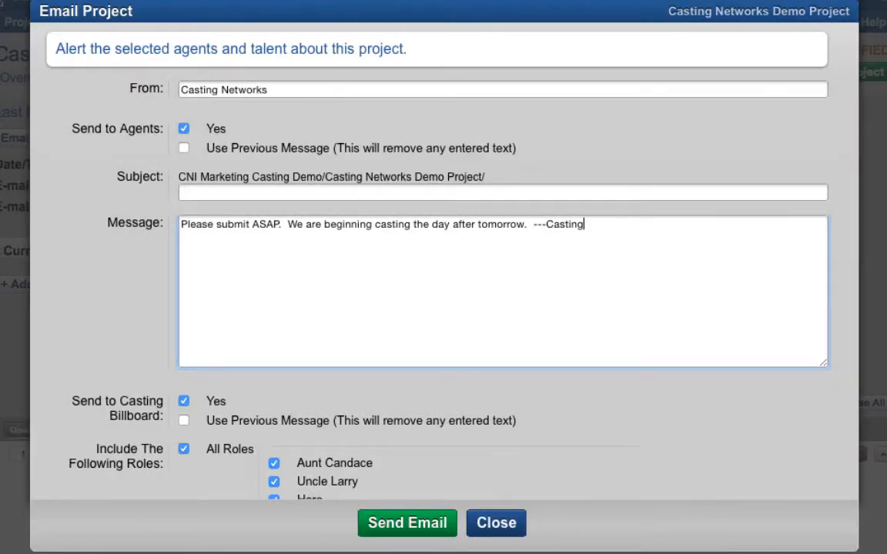
{"action": "scroll", "coordinate": [443, 293], "scroll_direction": "down", "scroll_amount": 2}
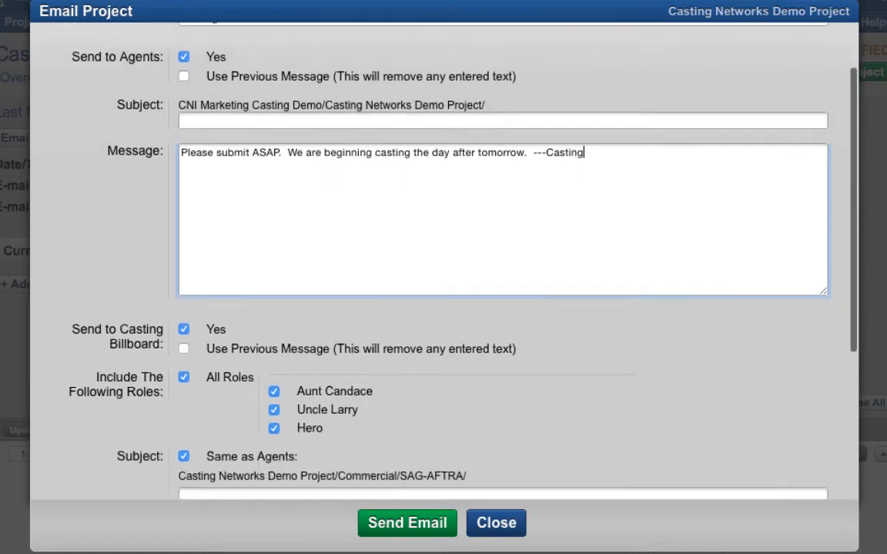
{"action": "scroll", "coordinate": [443, 293], "scroll_direction": "down", "scroll_amount": 5}
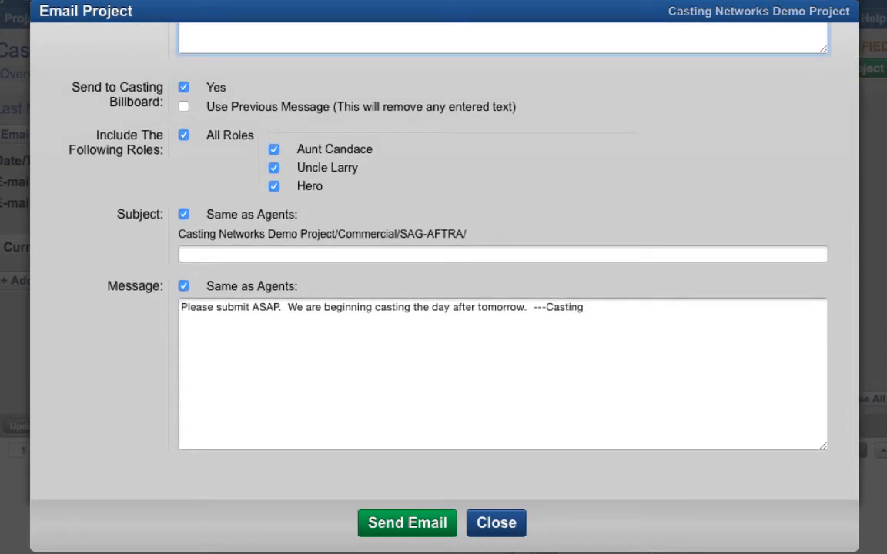
{"action": "left_click", "coordinate": [274, 168]}
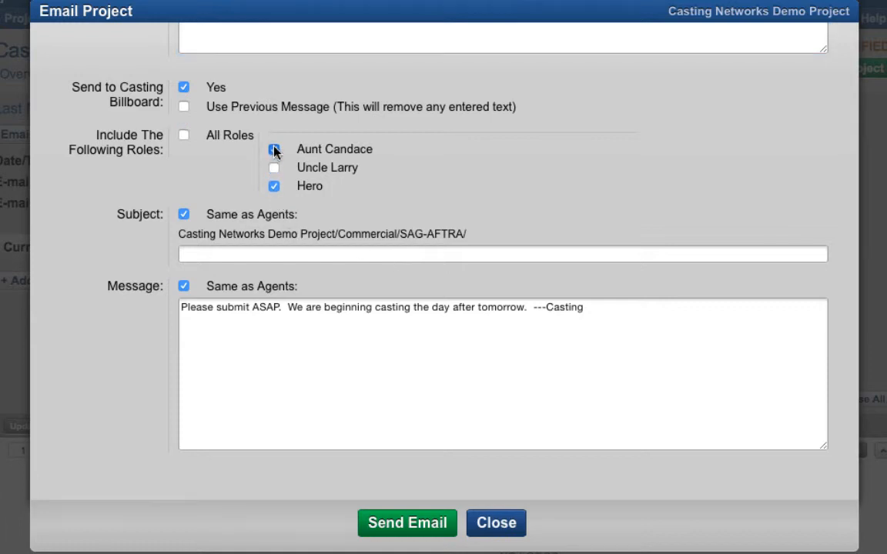
{"action": "left_click", "coordinate": [274, 150]}
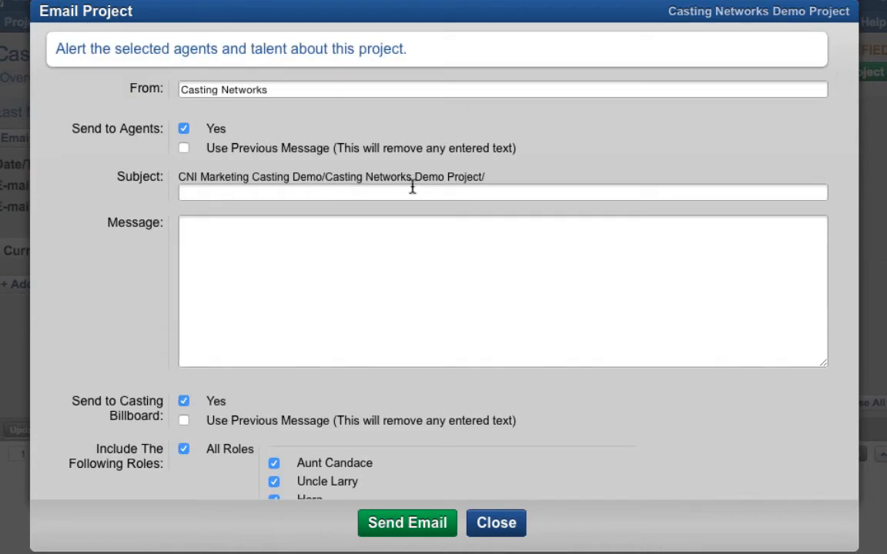
Step: Enter the message "Please submit ASAP. We are beginning casting the day after tomorrow. ---Casting", send the project email and close the confirmation
{"action": "left_click", "coordinate": [402, 260]}
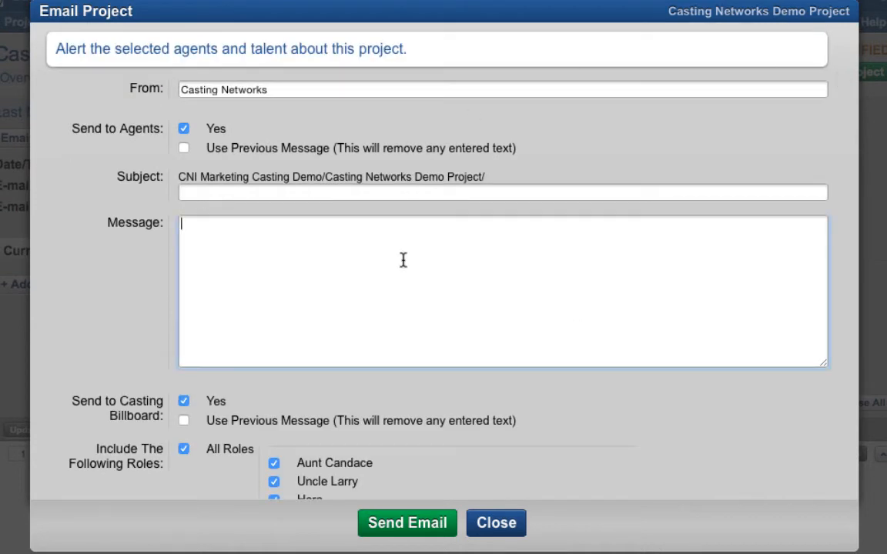
{"action": "type", "text": "Please submit ASAP.  We are beginning casting the day after tomorrow.  ---Casting"}
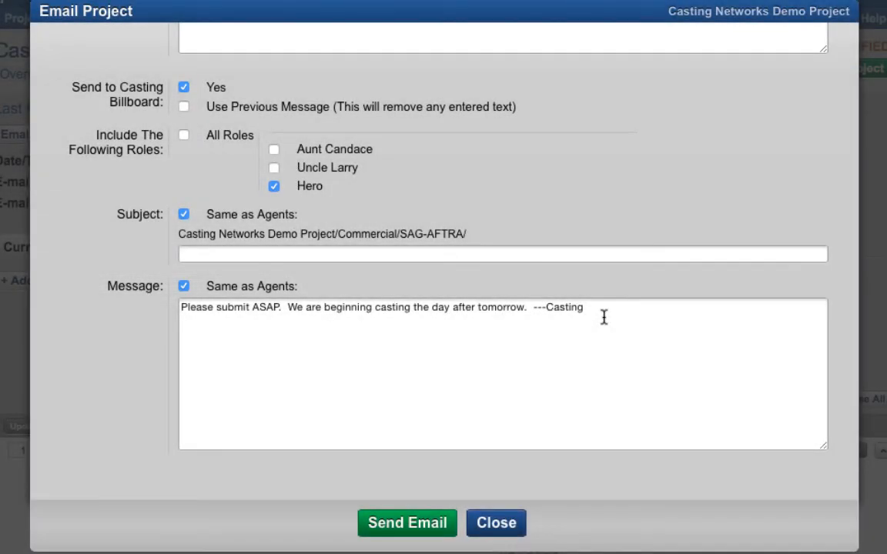
{"action": "left_click", "coordinate": [408, 524]}
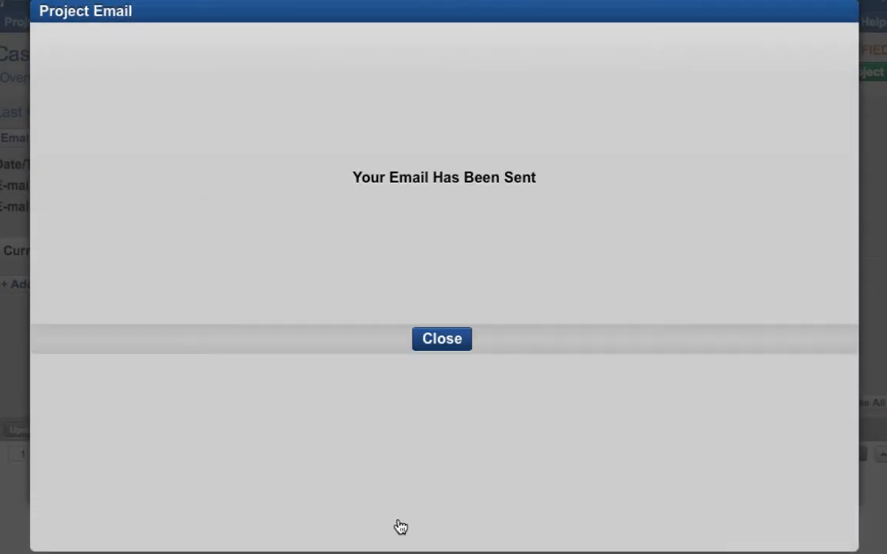
{"action": "left_click", "coordinate": [439, 348]}
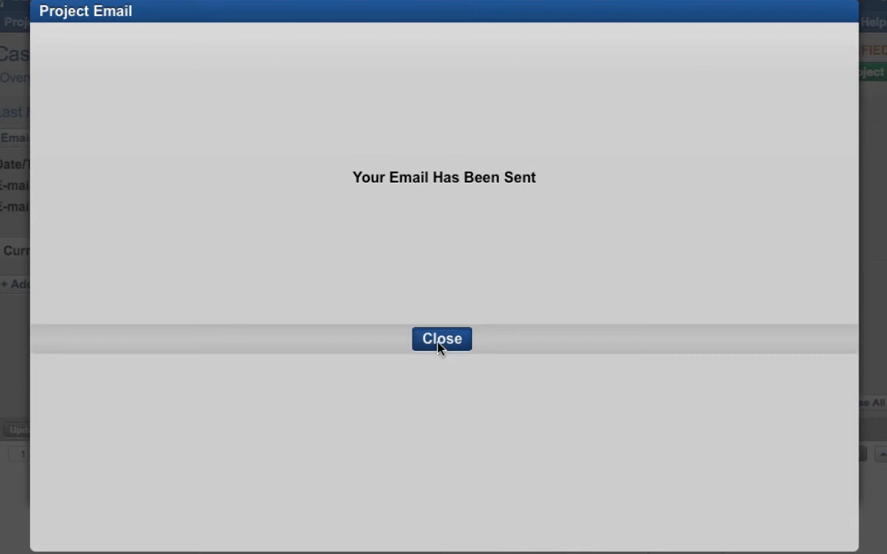